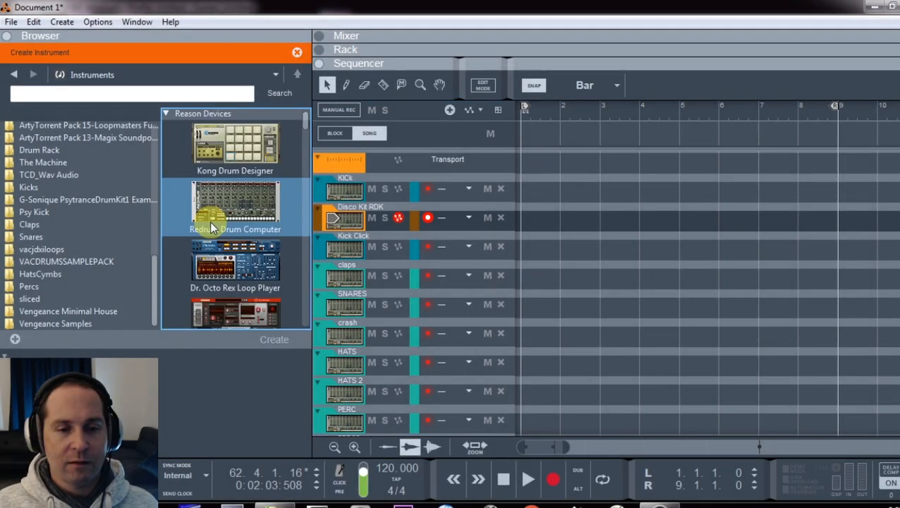
# Add a Thor Polysonic Synthesizer to the song as a new instrument.
pyautogui.scroll(-10, 250, 232)
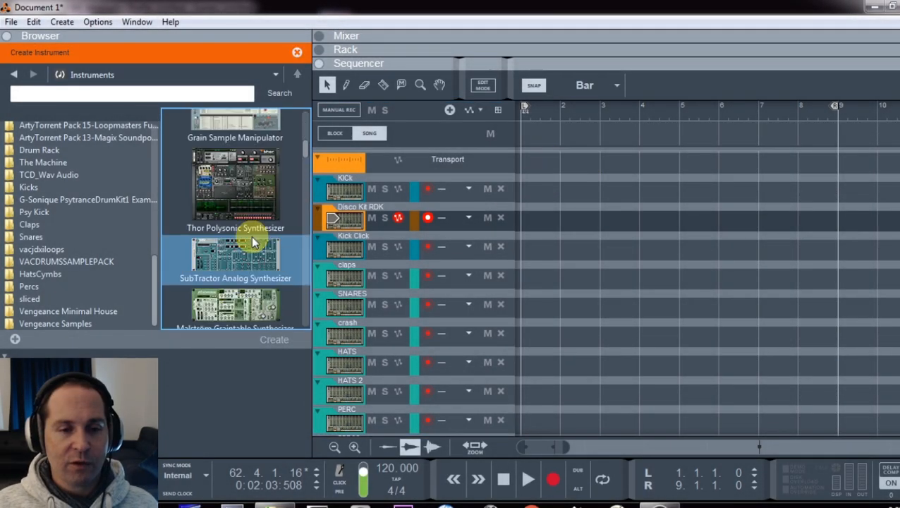
pyautogui.scroll(3, 251, 232)
pyautogui.click(240, 158)
pyautogui.doubleClick(240, 158)
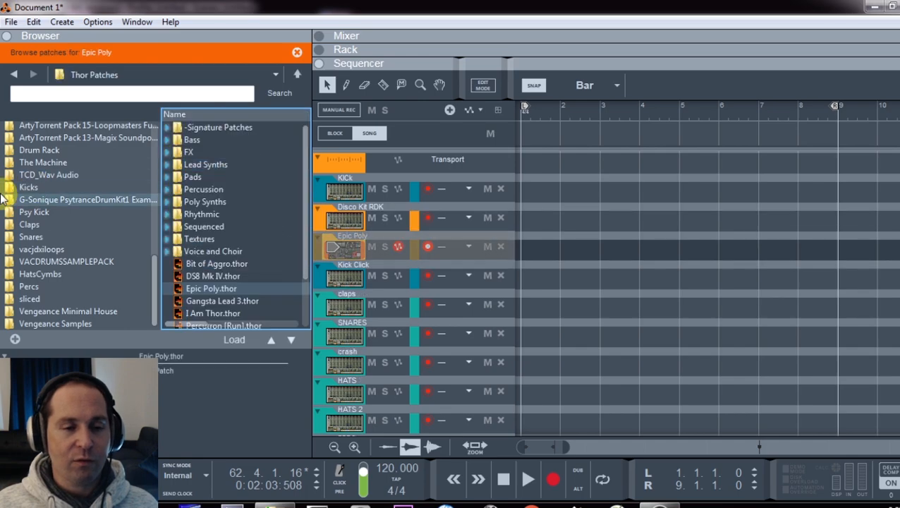
# Load the Warmth Deluxe patch from the Pads folder into the Thor synthesizer.
pyautogui.doubleClick(180, 176)
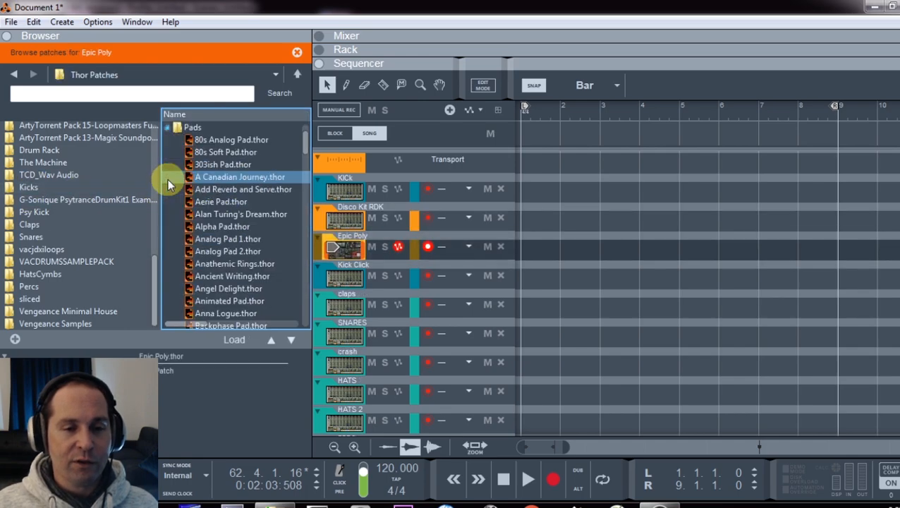
pyautogui.scroll(-15, 262, 252)
pyautogui.scroll(-6, 259, 247)
pyautogui.moveTo(258, 191); pyautogui.dragTo(400, 252)
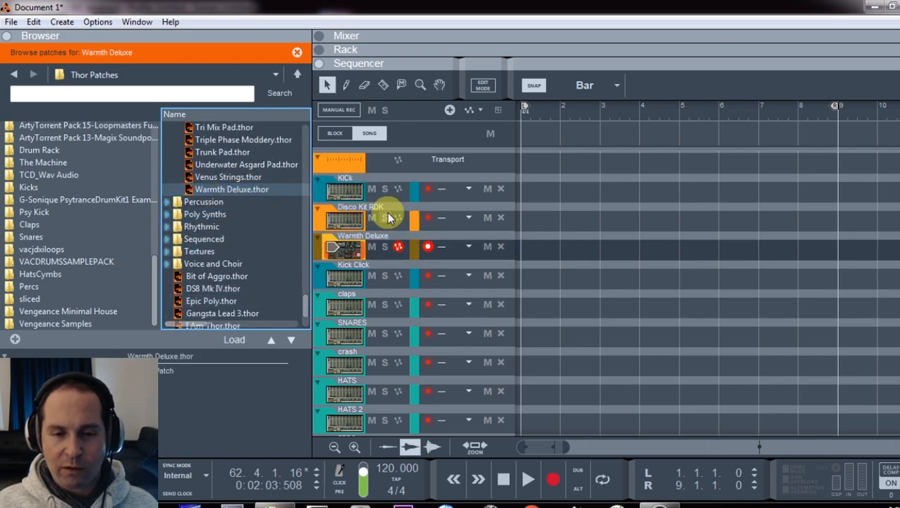
# Draw a four-bar clip from bar 1 on the Warmth Deluxe track and set the right loop locator to bar 5.
pyautogui.click(568, 254)
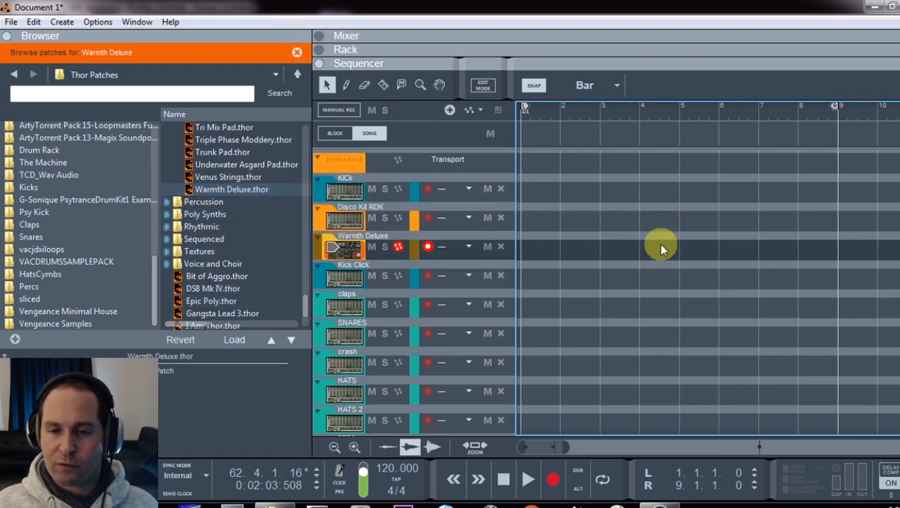
pyautogui.click(343, 84)
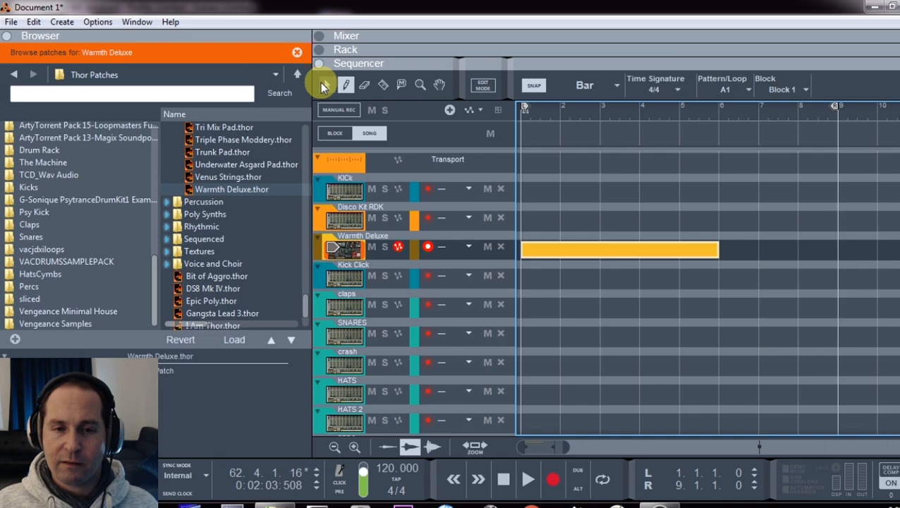
pyautogui.click(326, 85)
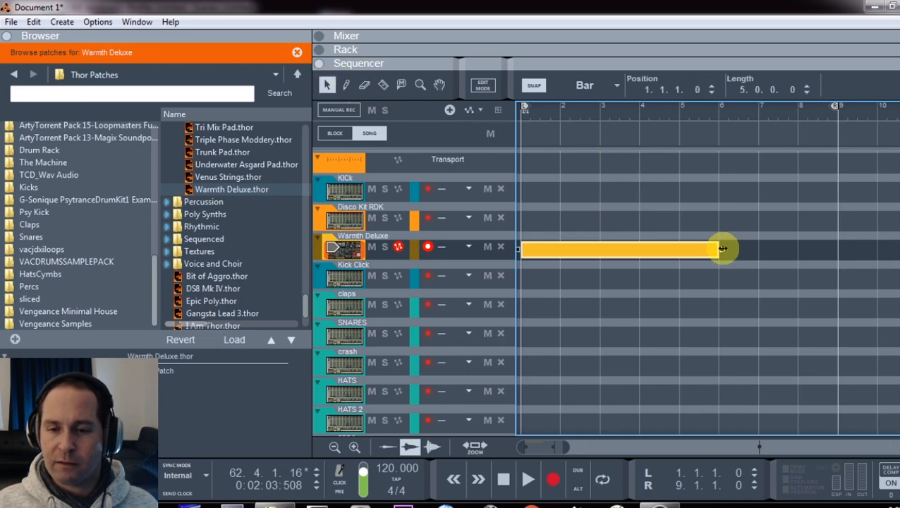
pyautogui.moveTo(718, 249); pyautogui.dragTo(680, 250)
pyautogui.moveTo(833, 107); pyautogui.dragTo(680, 117)
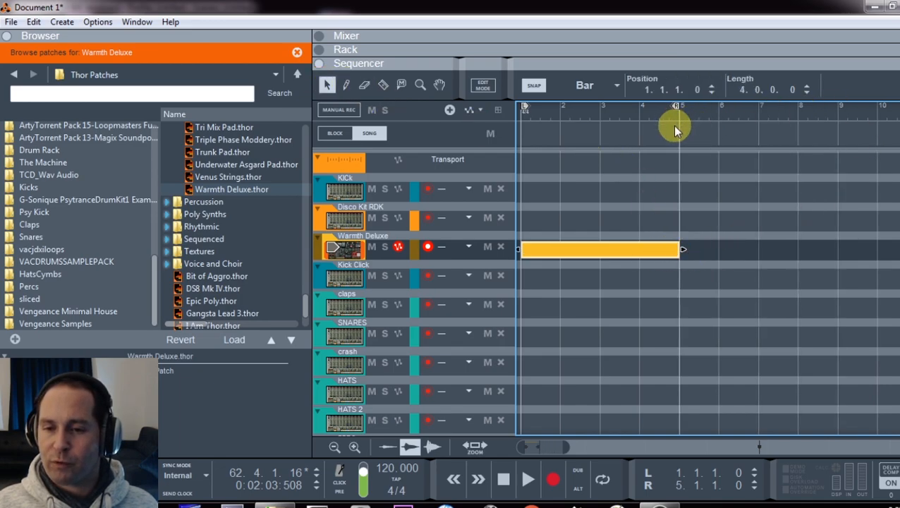
# Enter a C2, E2 and G2 chord at the start of the clip and lengthen all three notes to the clip's full length.
pyautogui.doubleClick(621, 249)
pyautogui.moveTo(573, 341); pyautogui.dragTo(574, 322)
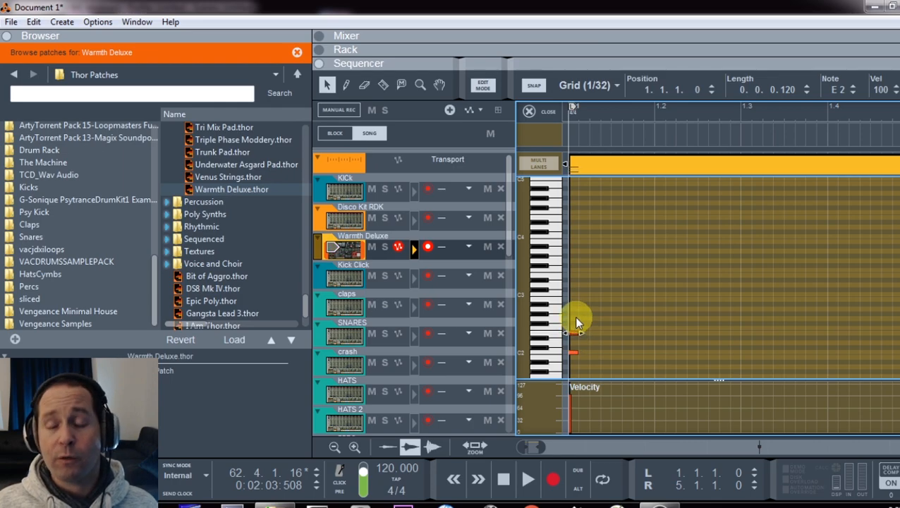
pyautogui.doubleClick(576, 317)
pyautogui.click(599, 322)
pyautogui.hotkey('ctrl', 'a')
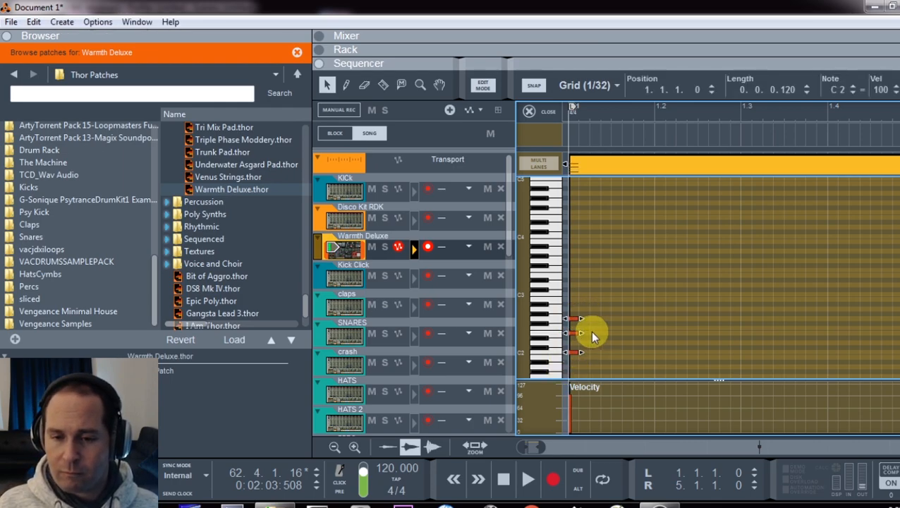
pyautogui.moveTo(579, 337); pyautogui.dragTo(647, 334)
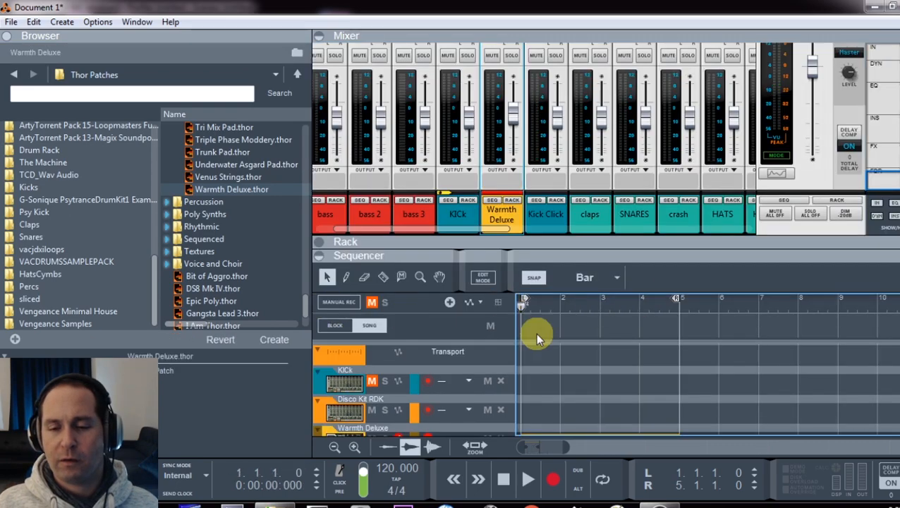
# Enable loop playback and briefly listen to the pad chord.
pyautogui.click(603, 479)
pyautogui.press('space')
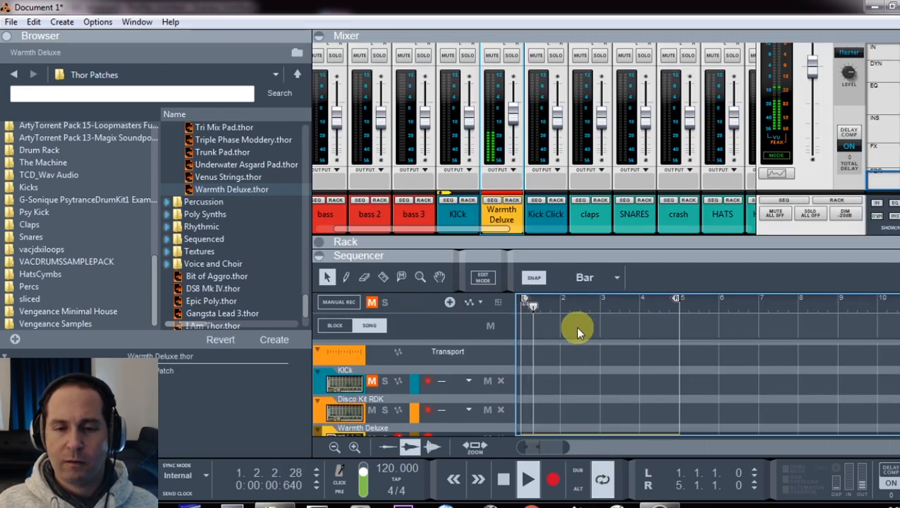
pyautogui.press('space')
# Insert an MClass Compressor effect on the Warmth Deluxe Thor device in the rack.
pyautogui.scroll(-3, 573, 346)
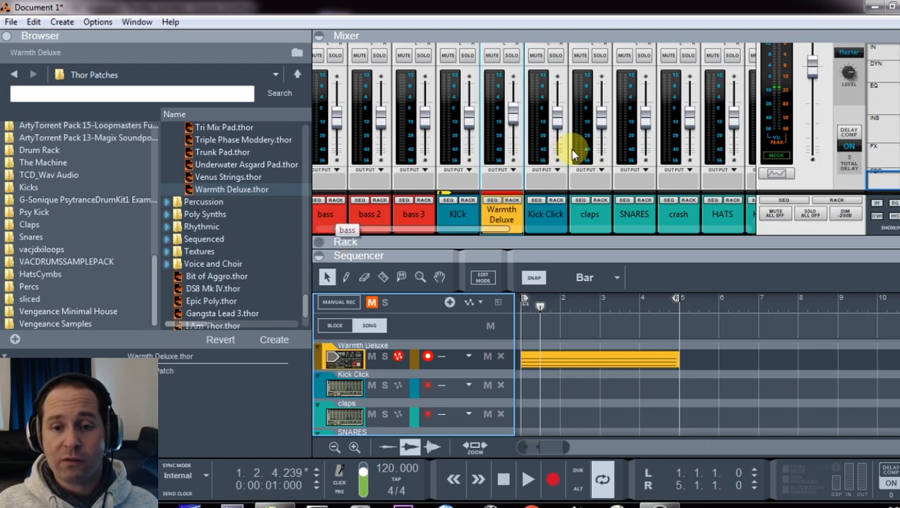
pyautogui.click(513, 201)
pyautogui.scroll(-1, 419, 303)
pyautogui.rightClick(338, 306)
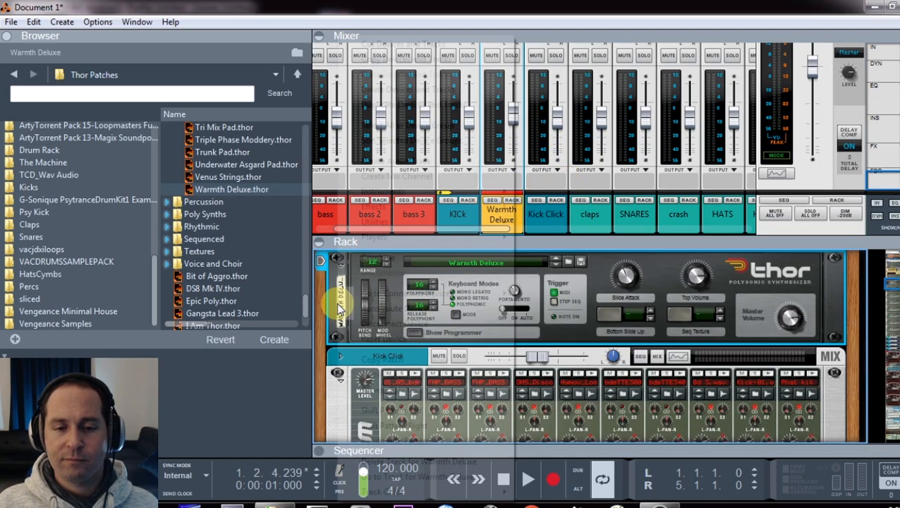
pyautogui.moveTo(401, 208)
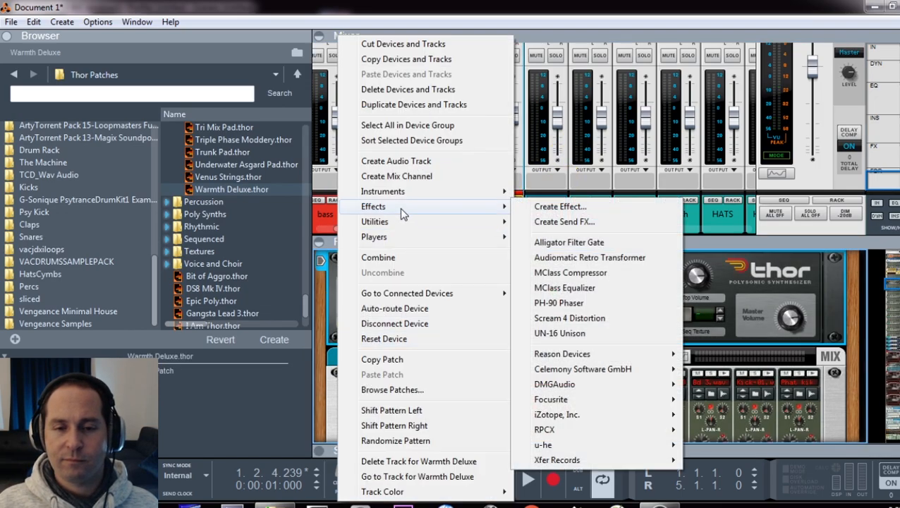
pyautogui.click(600, 273)
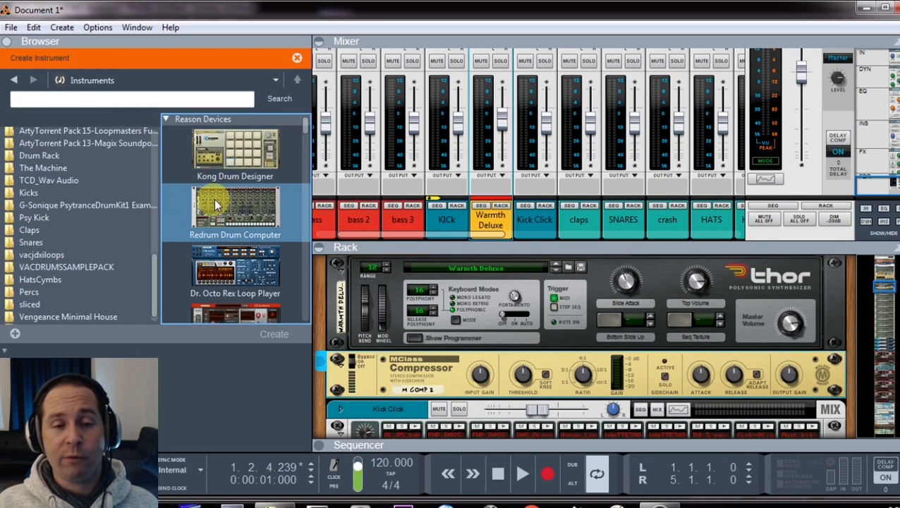
# Create a Redrum Drum Computer and cable its stereo outputs to the MClass Compressor's sidechain inputs on the rear of the rack.
pyautogui.doubleClick(234, 200)
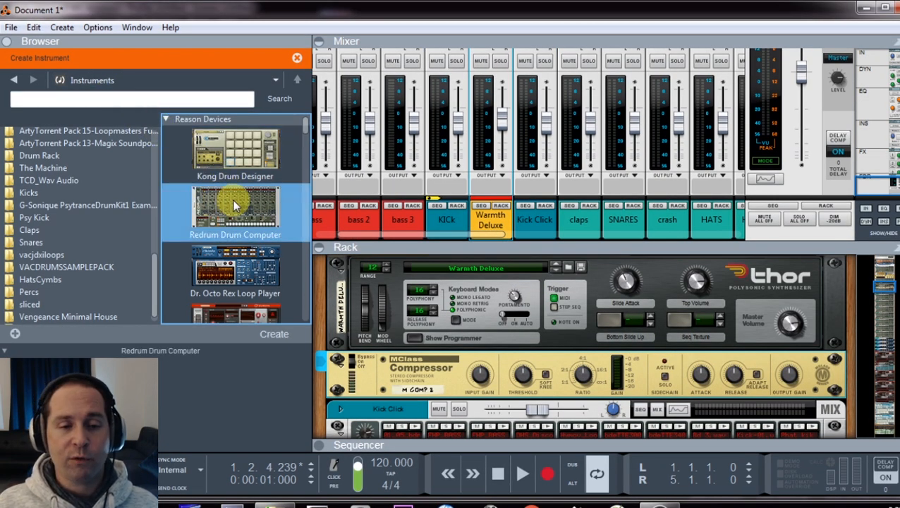
pyautogui.press('Tab')
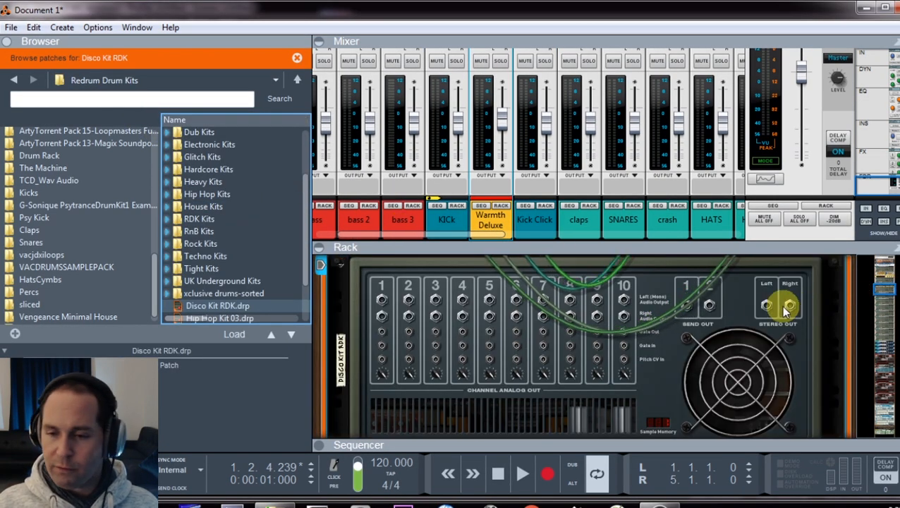
pyautogui.scroll(1, 773, 296)
pyautogui.moveTo(767, 345); pyautogui.dragTo(570, 275)
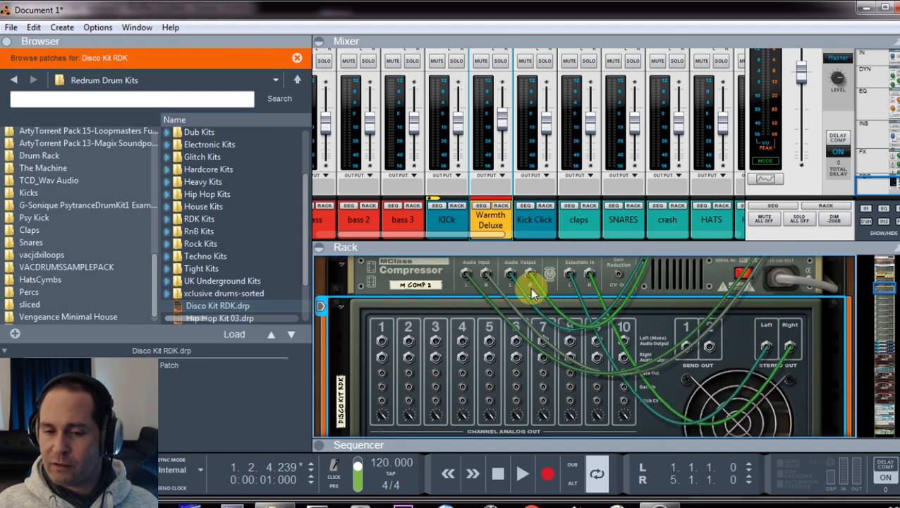
pyautogui.press('Tab')
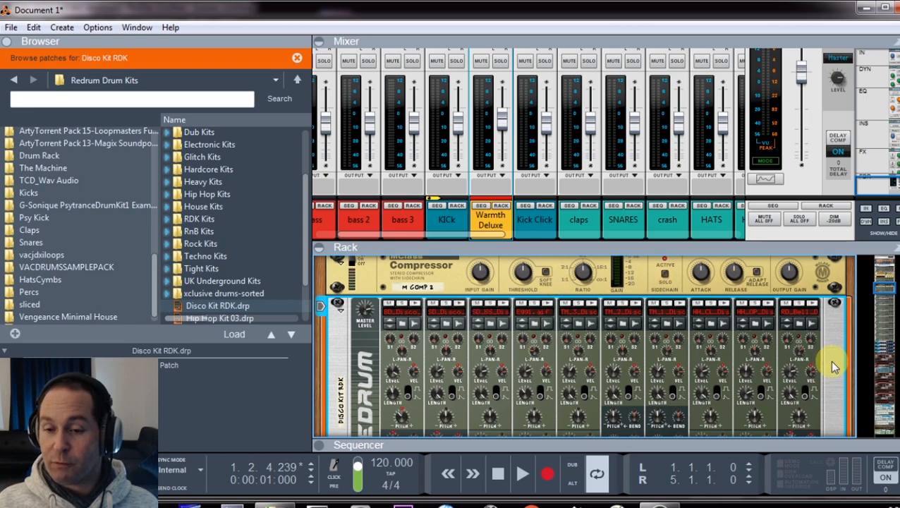
# Flip the rack between front and rear several times and look up the Toggle Rack Front/Rear command.
pyautogui.press('Tab')
pyautogui.press('Tab')
pyautogui.press('Tab')
pyautogui.press('Tab')
pyautogui.press('Tab')
pyautogui.click(144, 28)
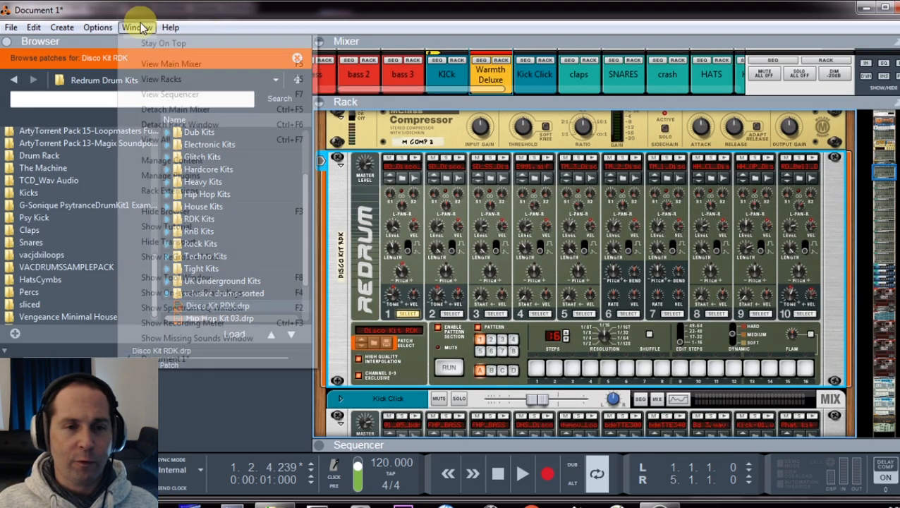
pyautogui.moveTo(97, 28)
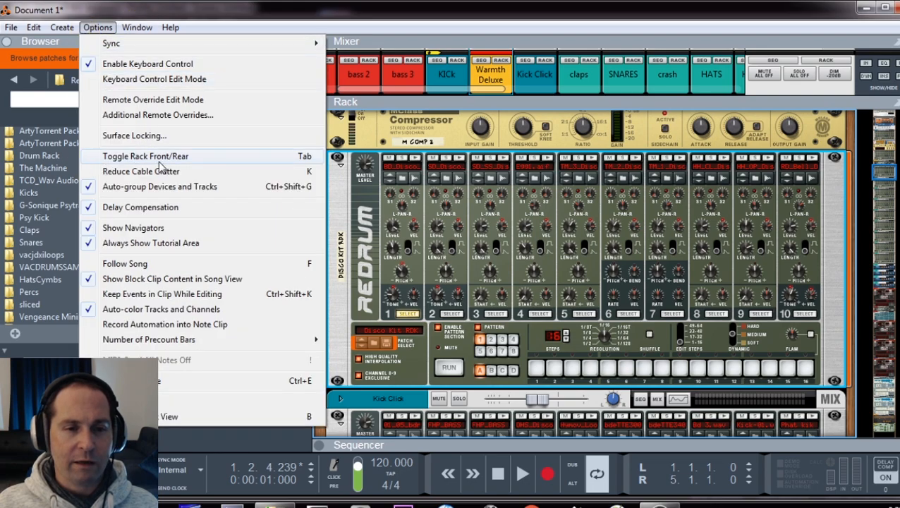
pyautogui.click(572, 7)
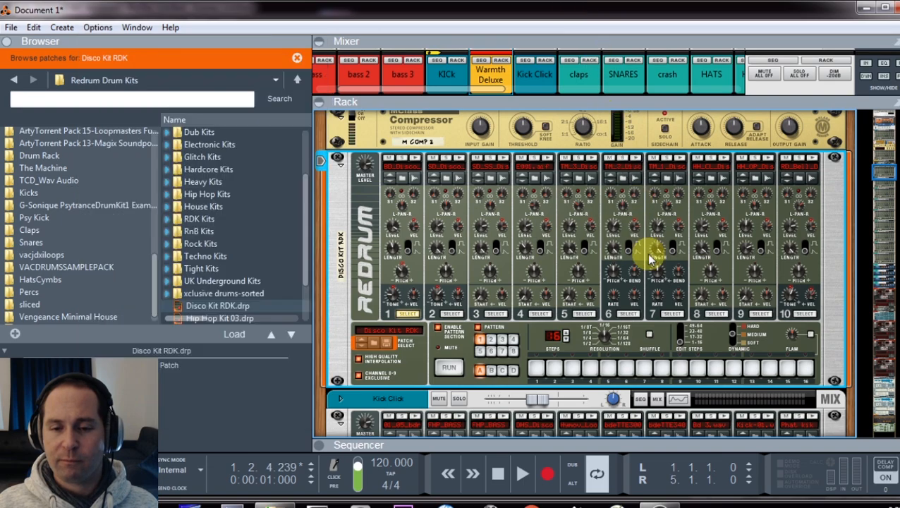
# Run the Redrum pattern and program channel 1 on steps 1, 5 and 9.
pyautogui.scroll(-1, 744, 346)
pyautogui.scroll(3, 437, 324)
pyautogui.scroll(-2, 459, 372)
pyautogui.scroll(2, 458, 360)
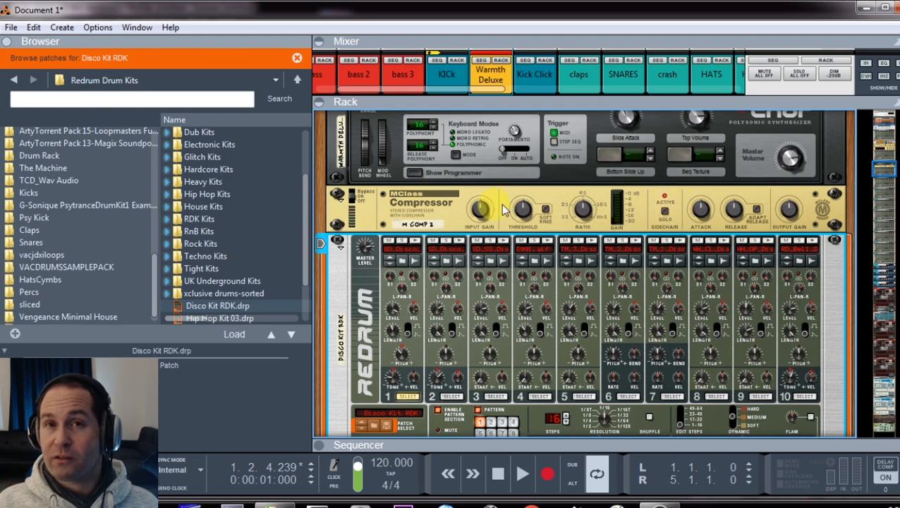
pyautogui.scroll(-2, 498, 354)
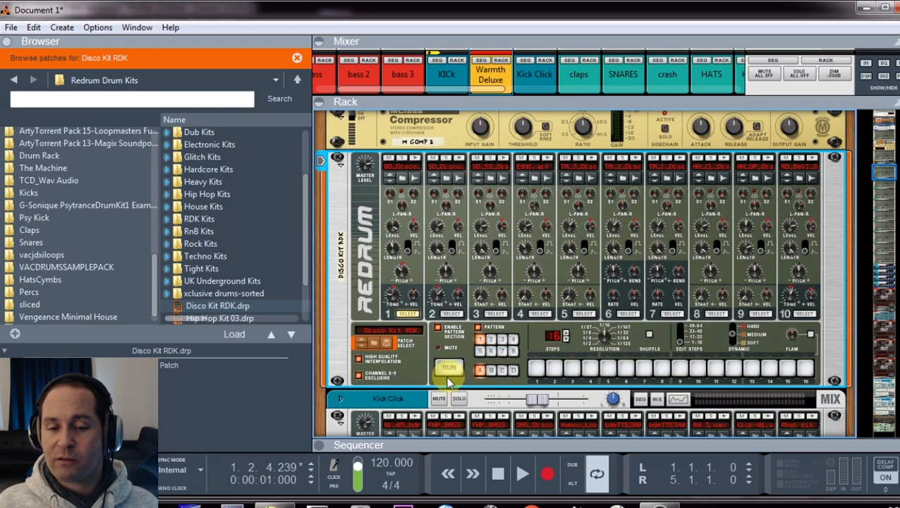
pyautogui.click(450, 370)
pyautogui.click(537, 368)
pyautogui.click(608, 368)
pyautogui.click(680, 368)
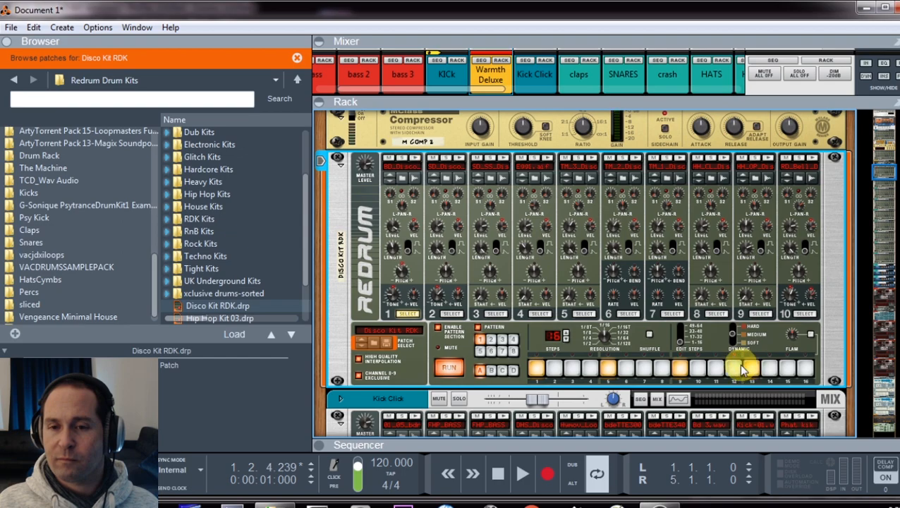
# Lower the MClass Compressor's threshold, raise its ratio, and briefly listen to the pad with the drum pattern.
pyautogui.scroll(2, 741, 371)
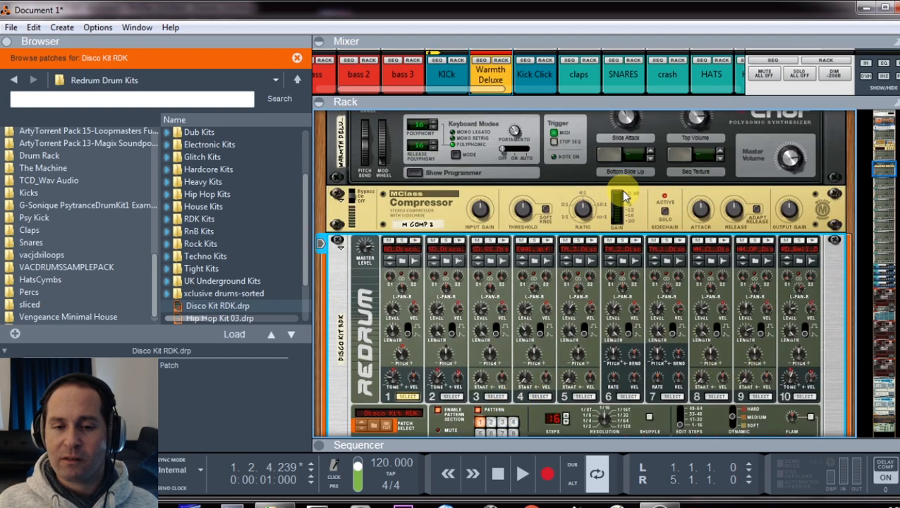
pyautogui.click(530, 215)
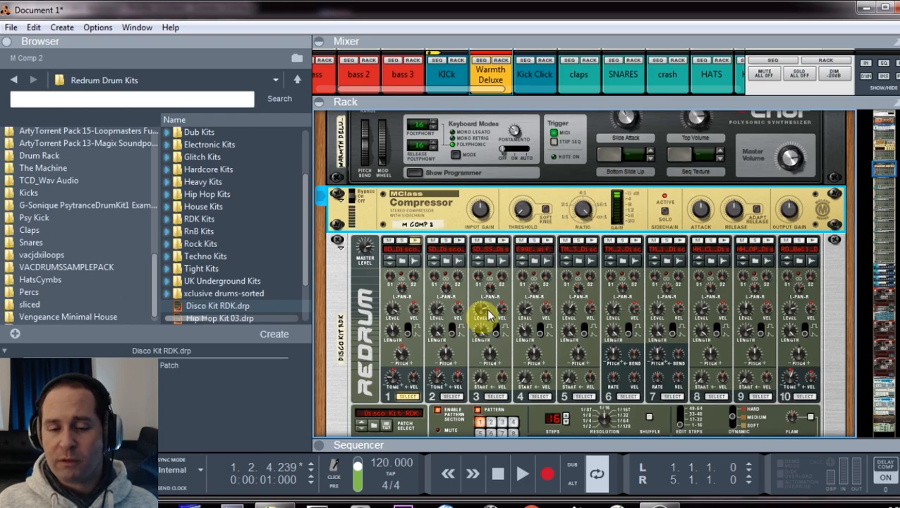
pyautogui.press('space')
pyautogui.press('space')
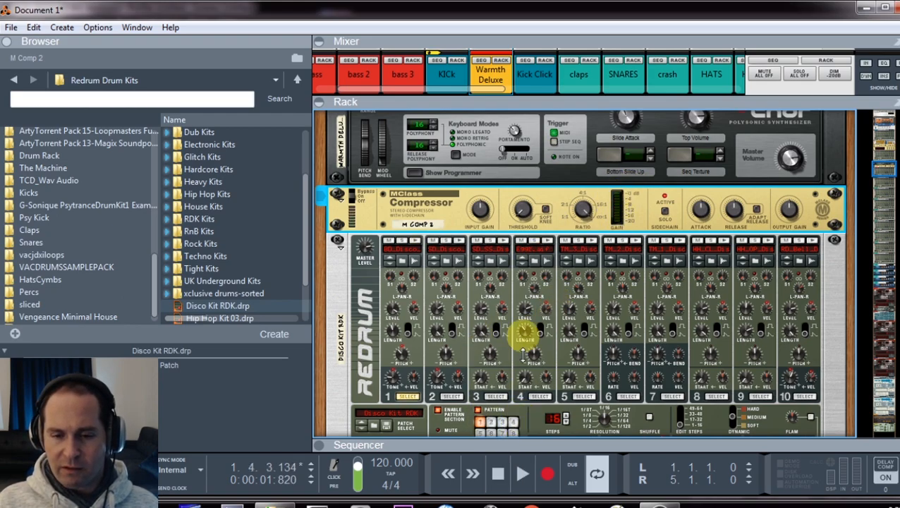
# Play the song from bar 1, arrange the rack above the sequencer, and adjust the compressor's attack.
pyautogui.press('F7')
pyautogui.moveTo(558, 120); pyautogui.dragTo(520, 116)
pyautogui.press('space')
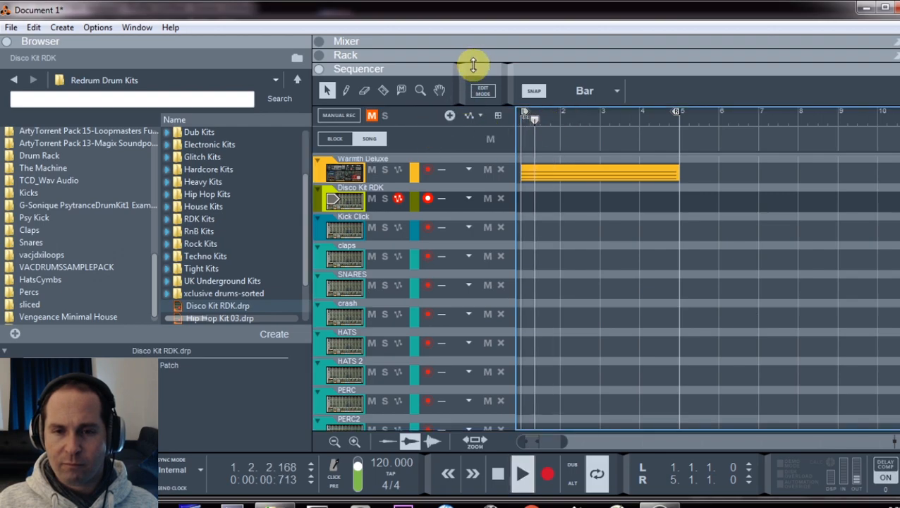
pyautogui.moveTo(474, 65); pyautogui.dragTo(482, 316)
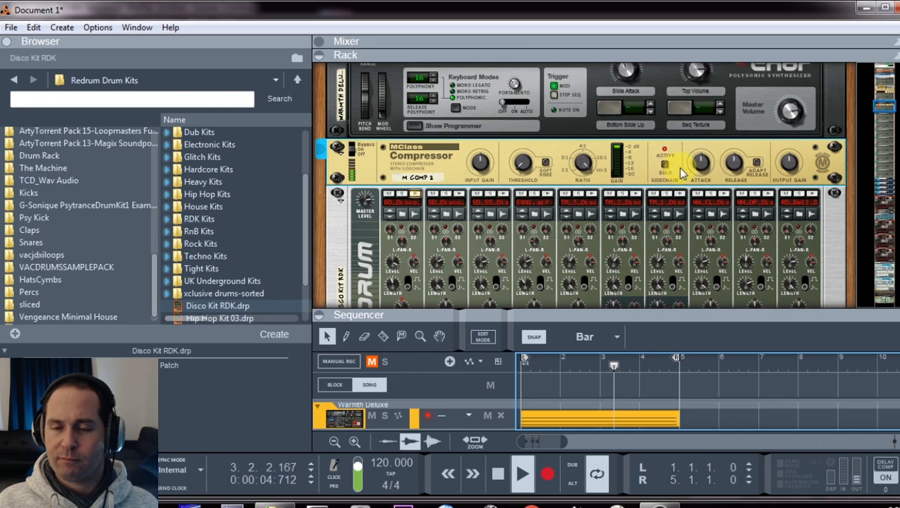
pyautogui.moveTo(706, 167); pyautogui.dragTo(712, 173)
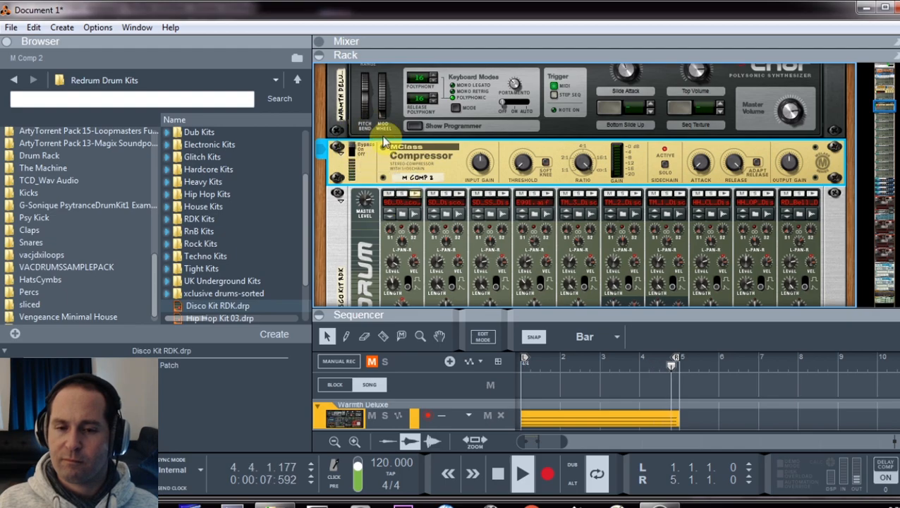
# Play the loop from the start again and switch the compressor between On and Bypass to compare the sidechain effect.
pyautogui.press('space')
pyautogui.moveTo(601, 359); pyautogui.dragTo(247, 368)
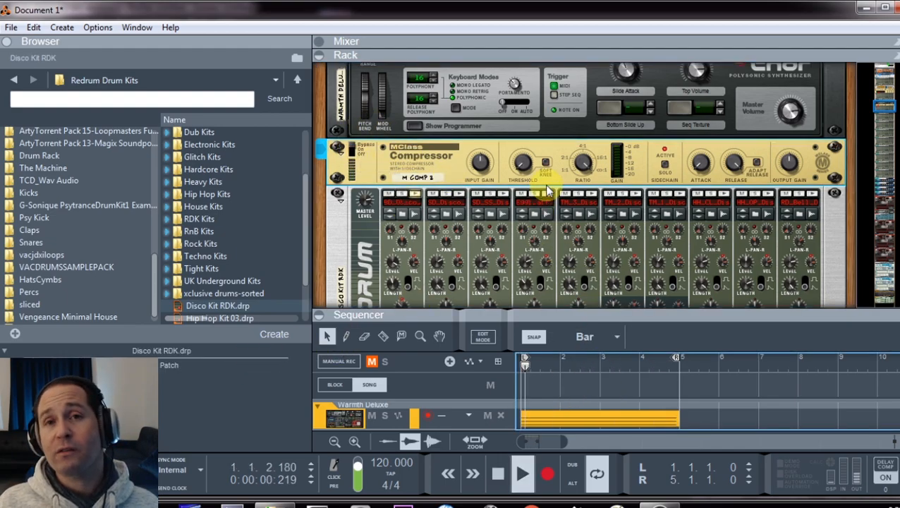
pyautogui.click(354, 153)
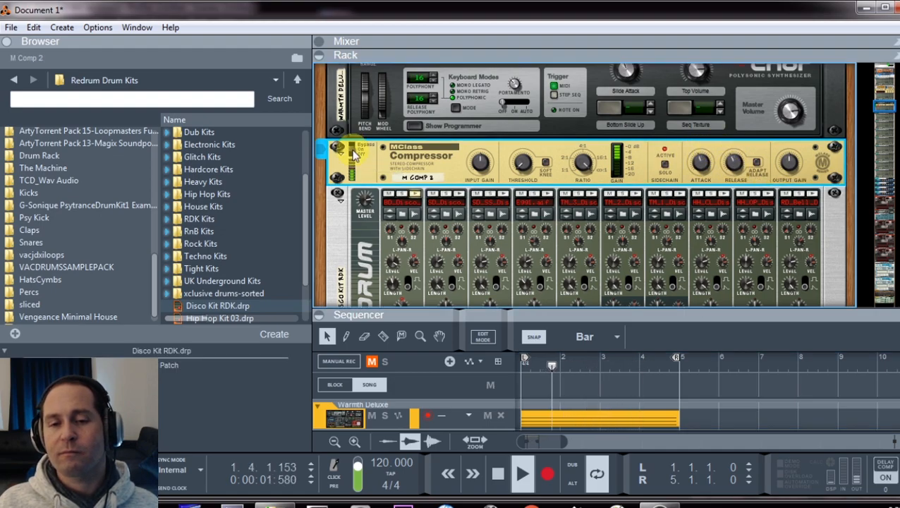
pyautogui.press('space')
pyautogui.moveTo(354, 151); pyautogui.dragTo(358, 135)
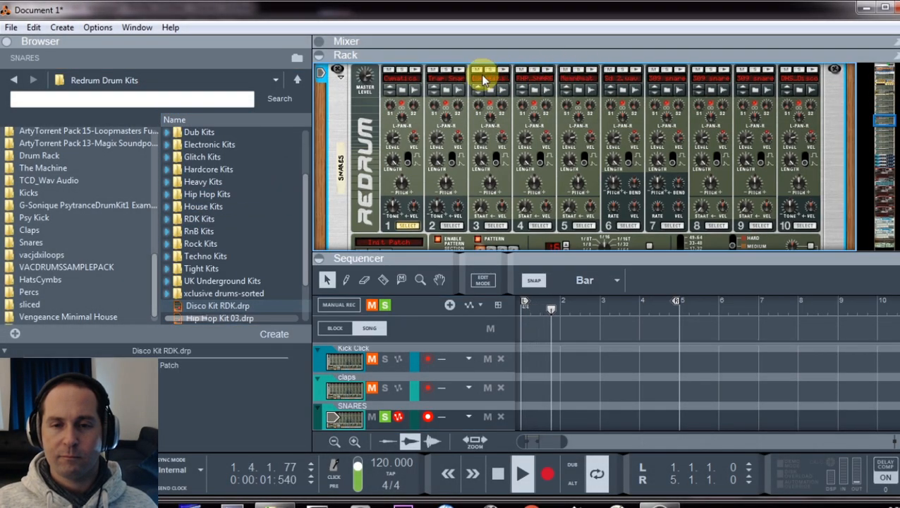
# Select channel 3 on the SNARES Redrum and set its pitch to -30, stopping and restarting playback to hear it.
pyautogui.click(496, 225)
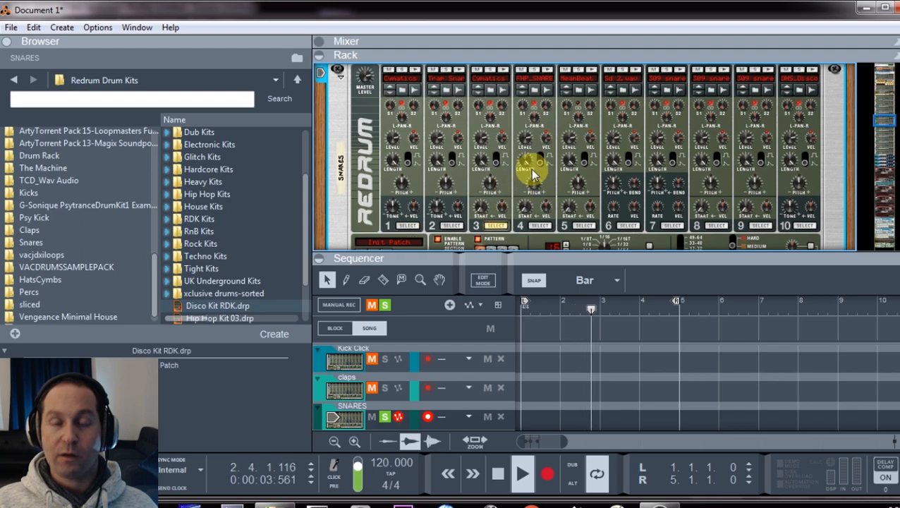
pyautogui.scroll(-3, 533, 173)
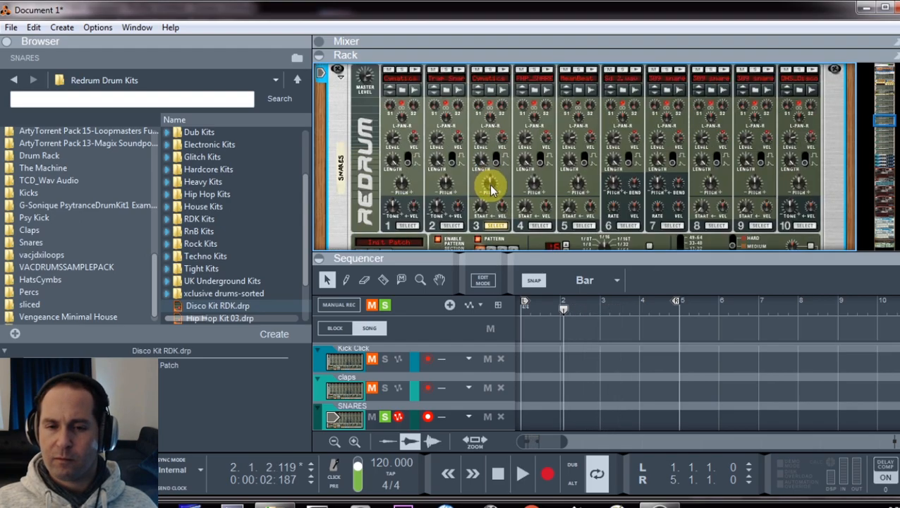
pyautogui.moveTo(492, 189); pyautogui.dragTo(494, 199)
pyautogui.press('space')
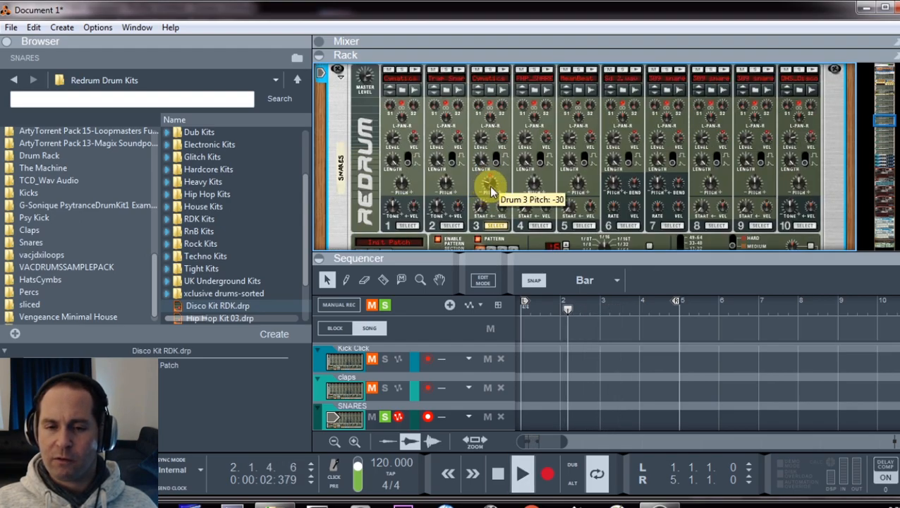
pyautogui.scroll(-2, 493, 189)
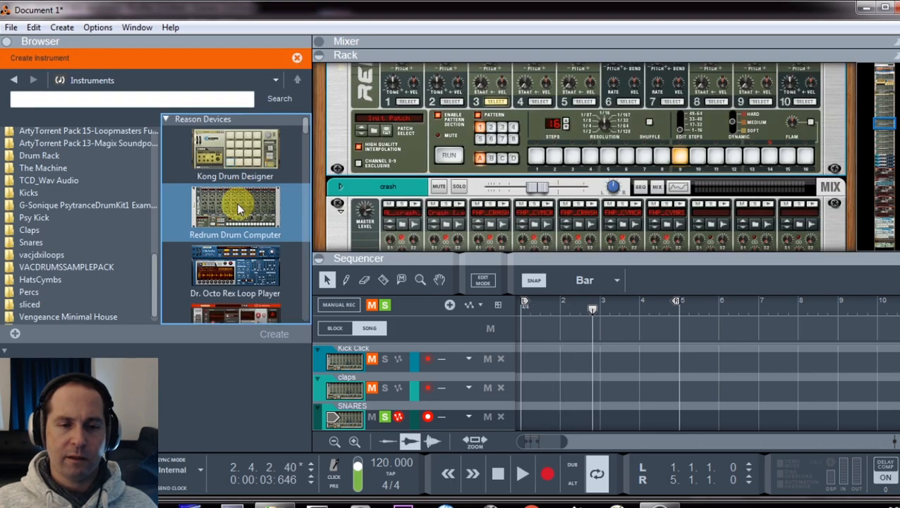
pyautogui.doubleClick(239, 209)
pyautogui.press('Tab')
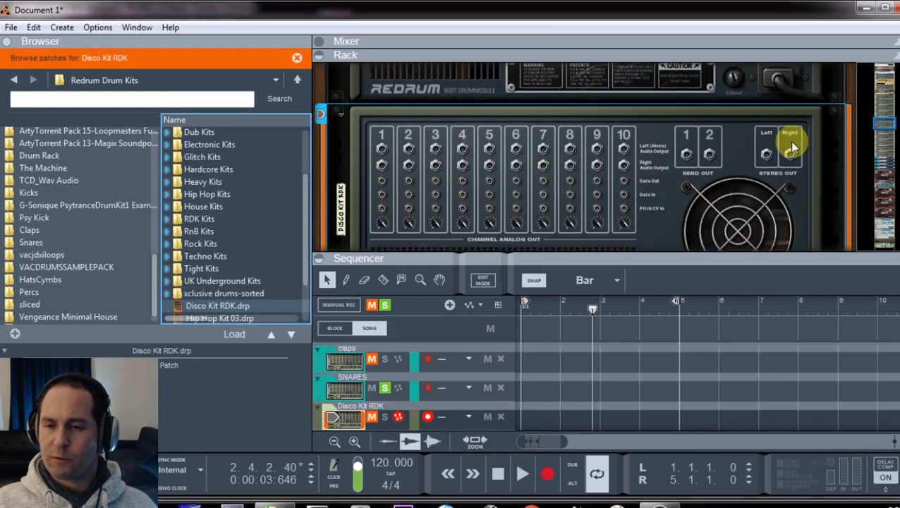
pyautogui.moveTo(789, 161); pyautogui.dragTo(748, 189)
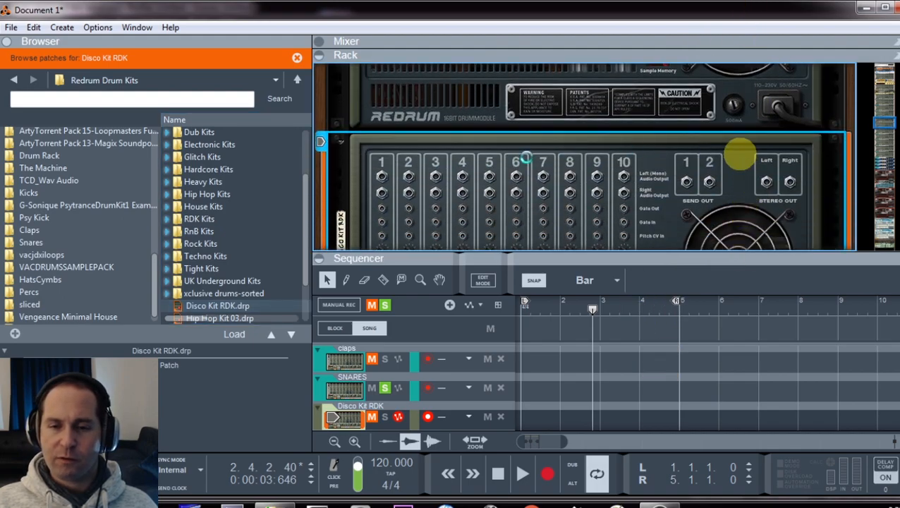
pyautogui.hotkey('ctrl', 'z')
pyautogui.press('Tab')
# Add an MClass Compressor to the SNARES Redrum and check its cabling on the back of the rack.
pyautogui.rightClick(393, 156)
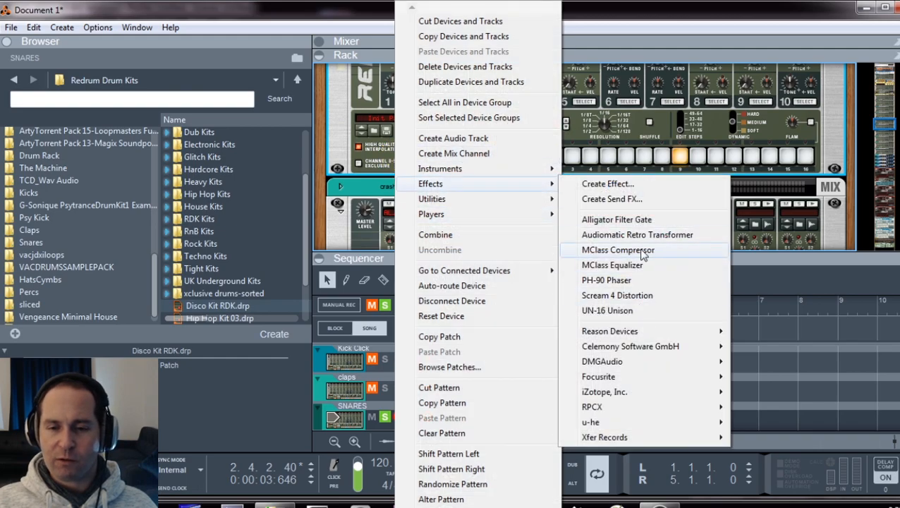
pyautogui.click(618, 250)
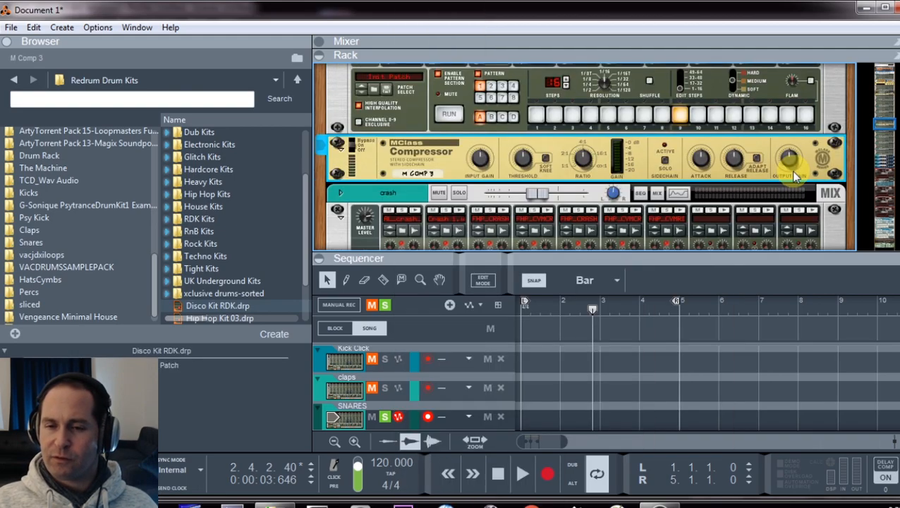
pyautogui.press('Tab')
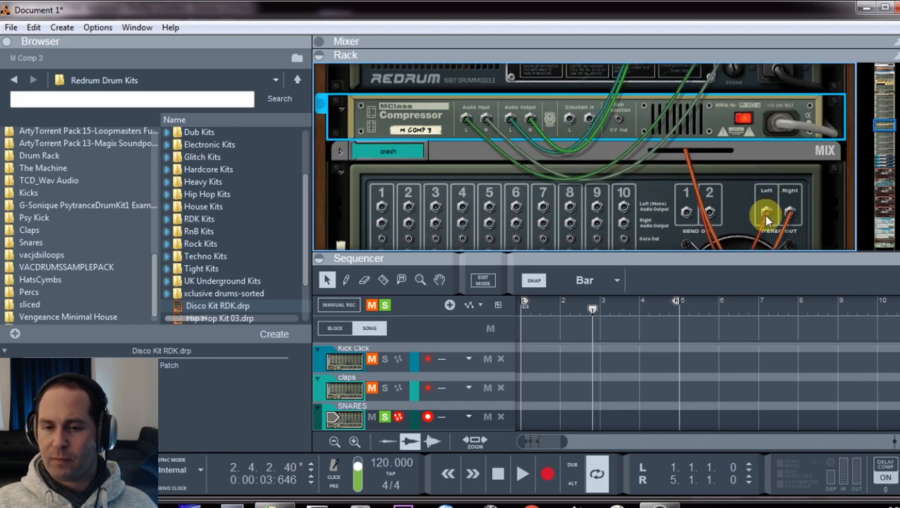
pyautogui.press('Tab')
pyautogui.scroll(-5, 766, 221)
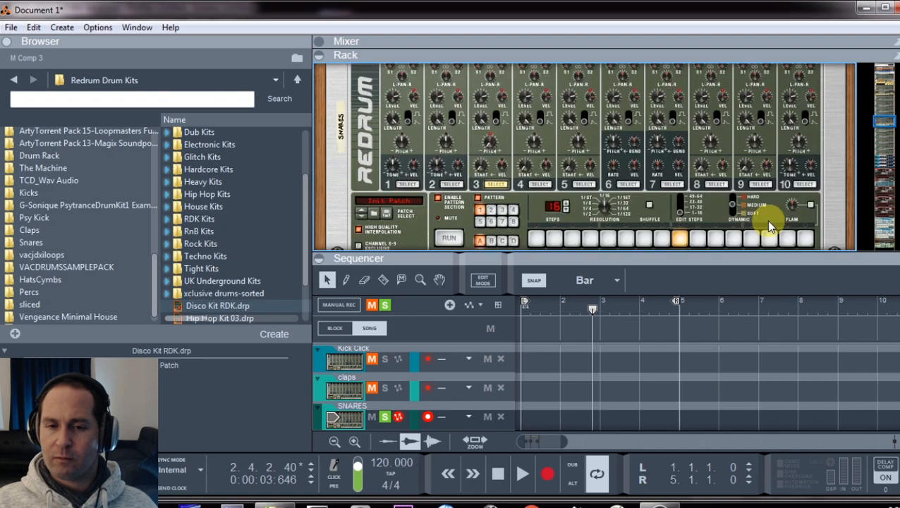
# Create another Redrum Drum Computer and cable its stereo output to the new MClass Compressor's sidechain input.
pyautogui.click(64, 26)
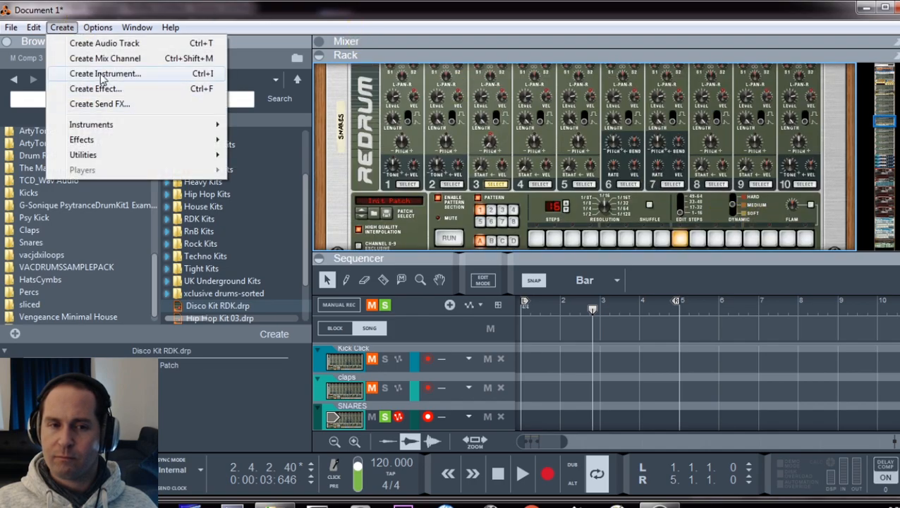
pyautogui.click(84, 74)
pyautogui.doubleClick(240, 201)
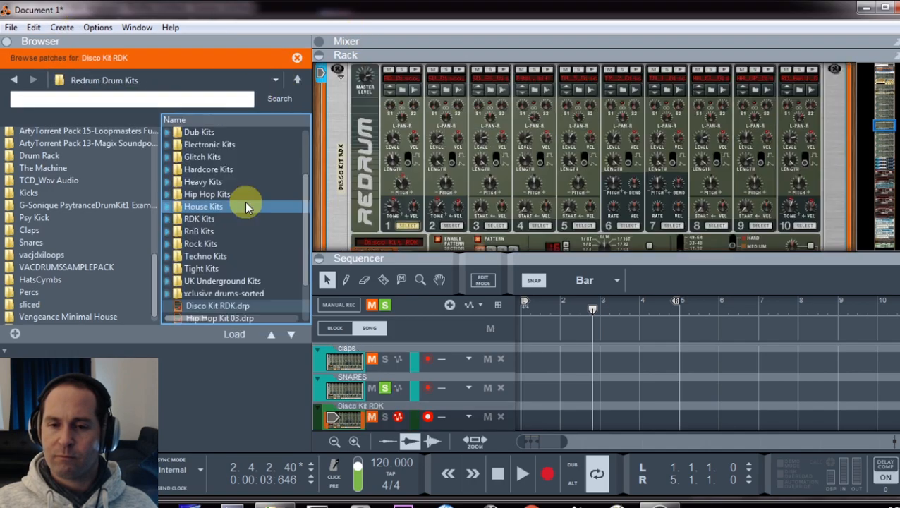
pyautogui.moveTo(762, 190); pyautogui.dragTo(571, 125)
pyautogui.press('Tab')
# Play the Disco Kit RDK Redrum alongside the snares and program its channel 1 on steps 10 through 16.
pyautogui.scroll(-3, 650, 166)
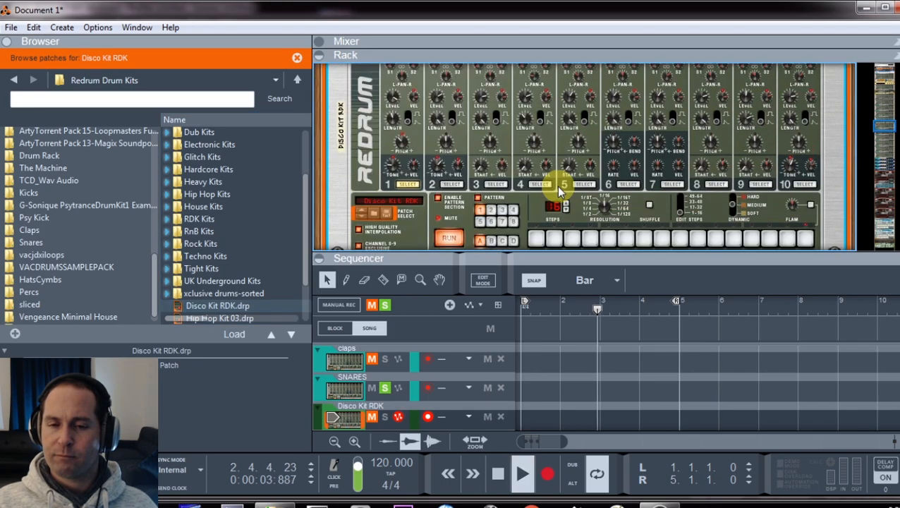
pyautogui.scroll(2, 533, 211)
pyautogui.scroll(-3, 539, 195)
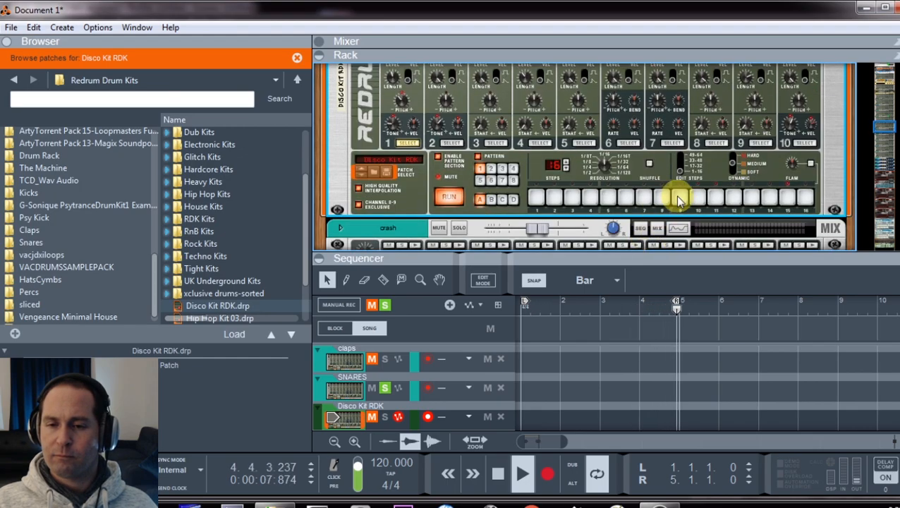
pyautogui.press('space')
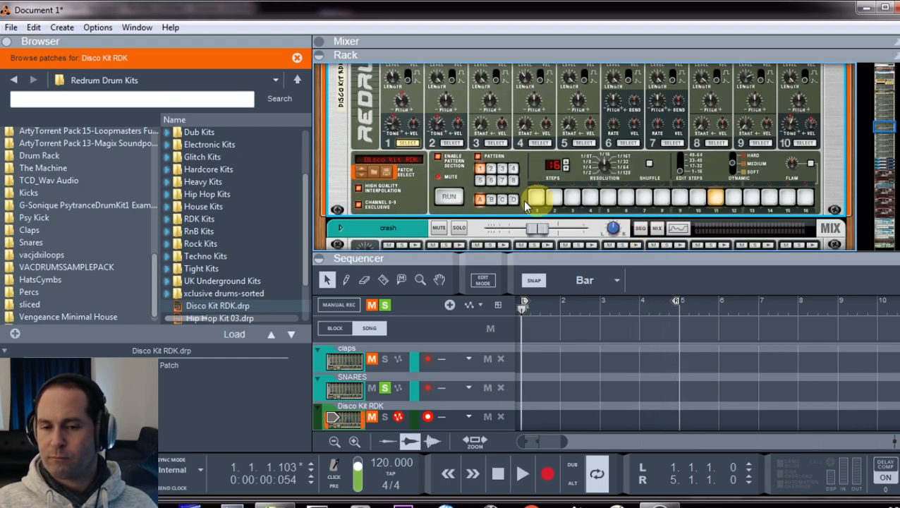
pyautogui.press('space')
pyautogui.scroll(-4, 606, 177)
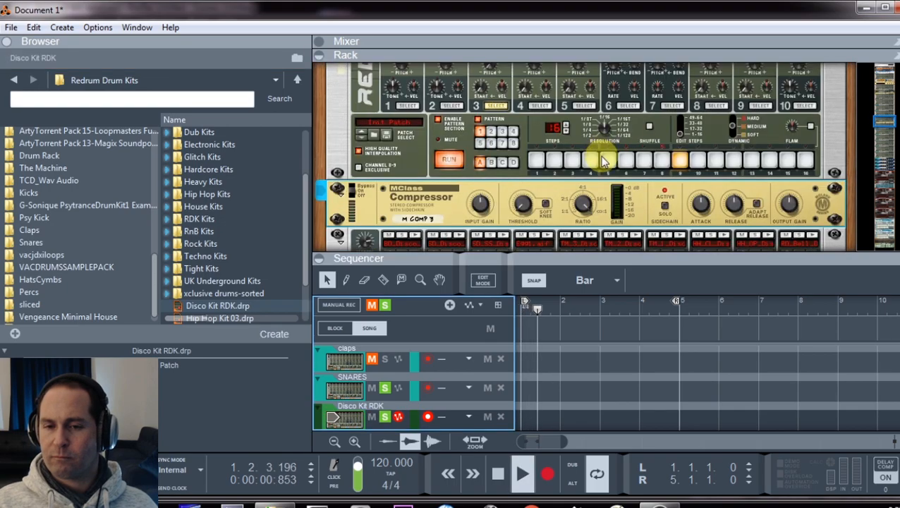
pyautogui.scroll(-5, 705, 169)
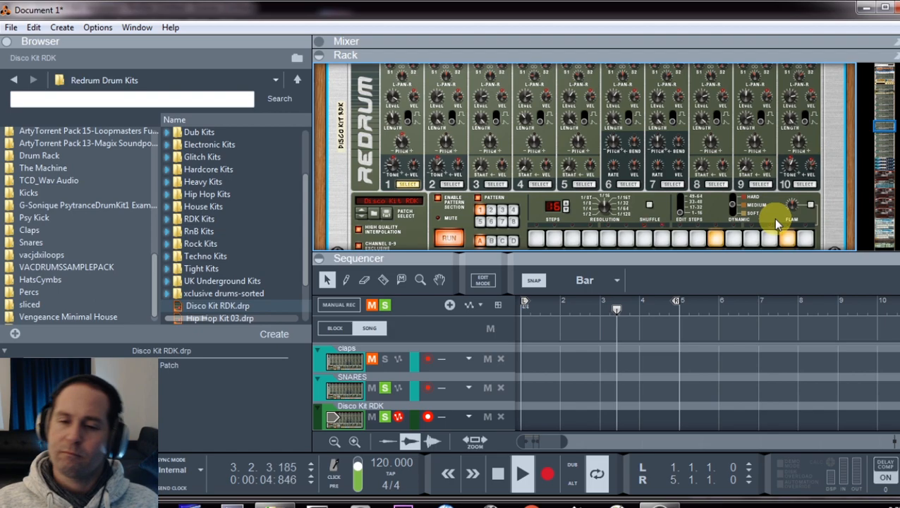
pyautogui.click(753, 240)
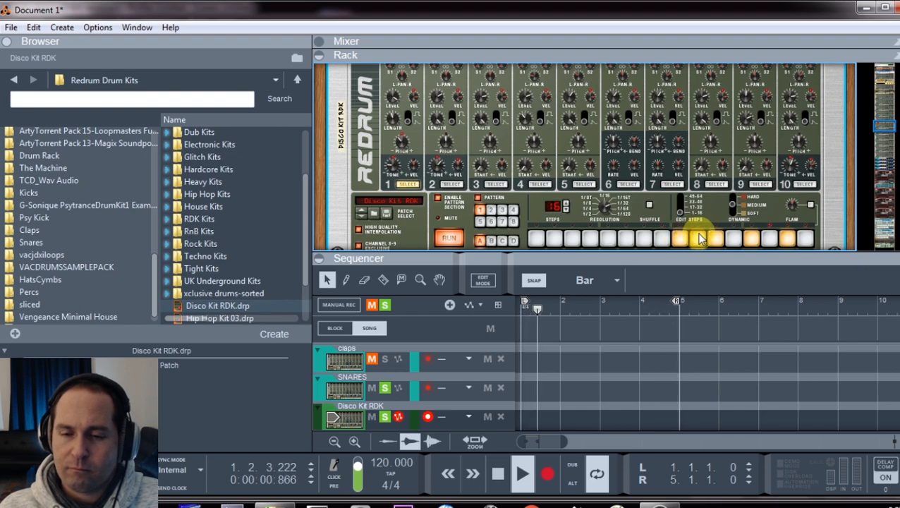
pyautogui.moveTo(684, 240); pyautogui.dragTo(861, 234)
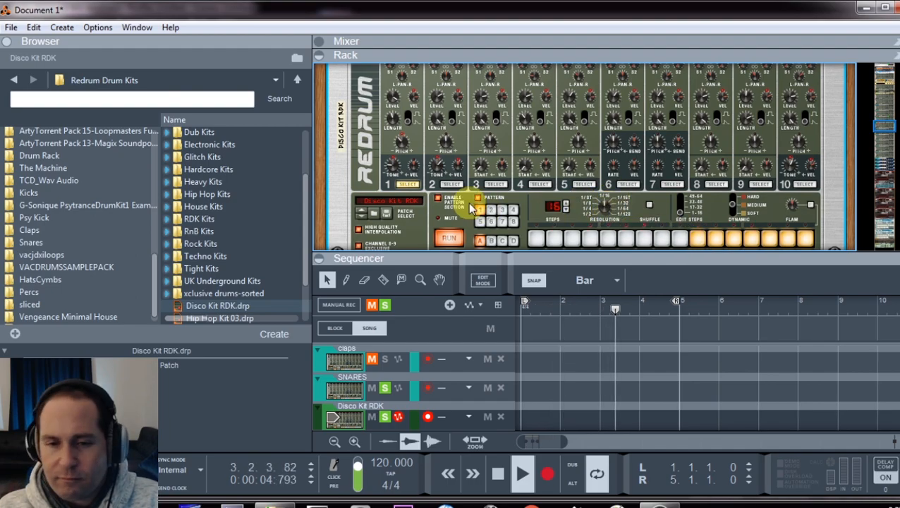
pyautogui.press('space')
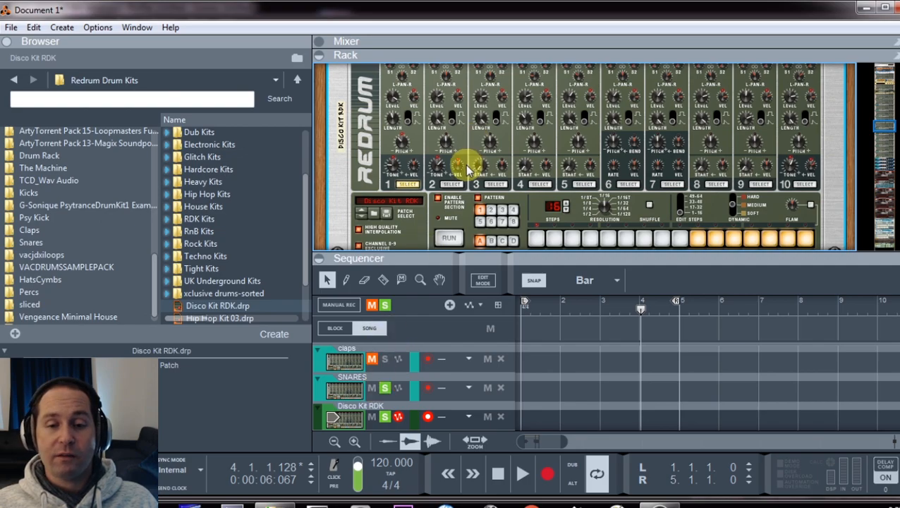
# Listen to the snares through the M Comp 3 compressor, running the SNARES pattern together with the Disco Kit RDK pattern.
pyautogui.scroll(-4, 463, 170)
pyautogui.scroll(9, 462, 170)
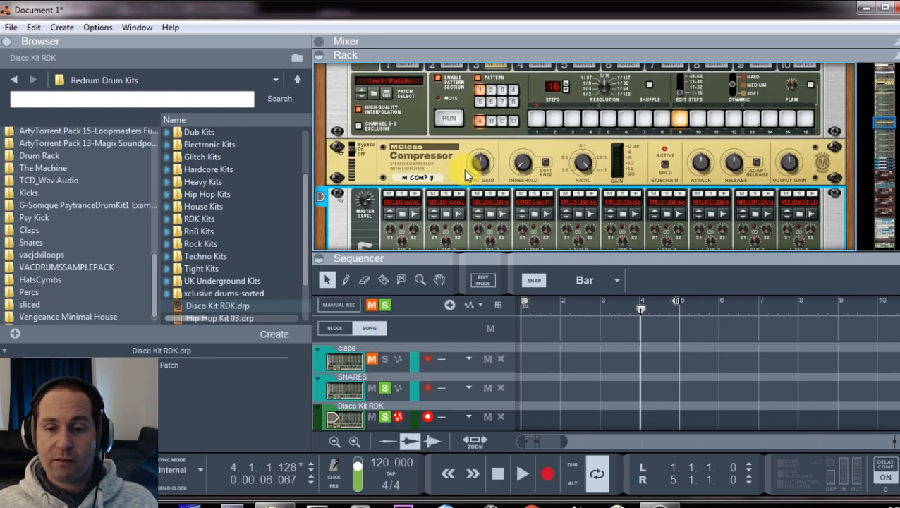
pyautogui.scroll(-1, 425, 206)
pyautogui.click(351, 182)
pyautogui.press('space')
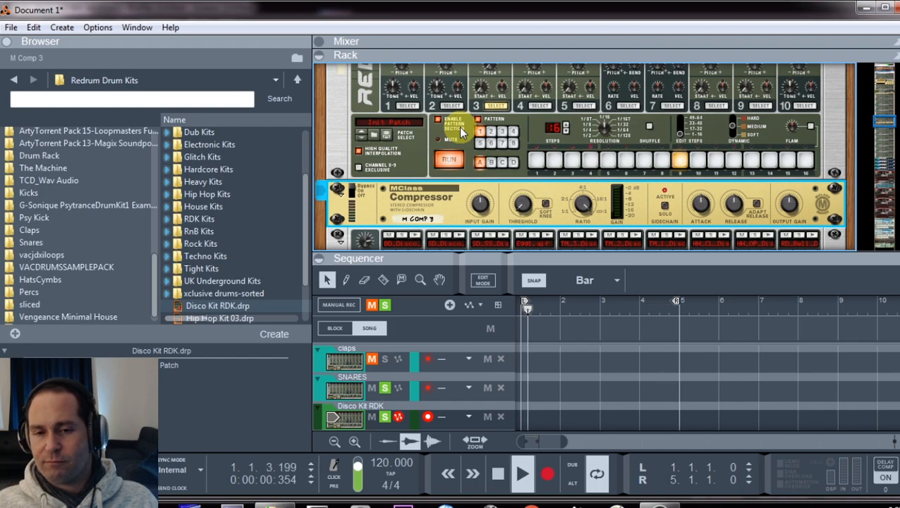
pyautogui.scroll(-1, 458, 127)
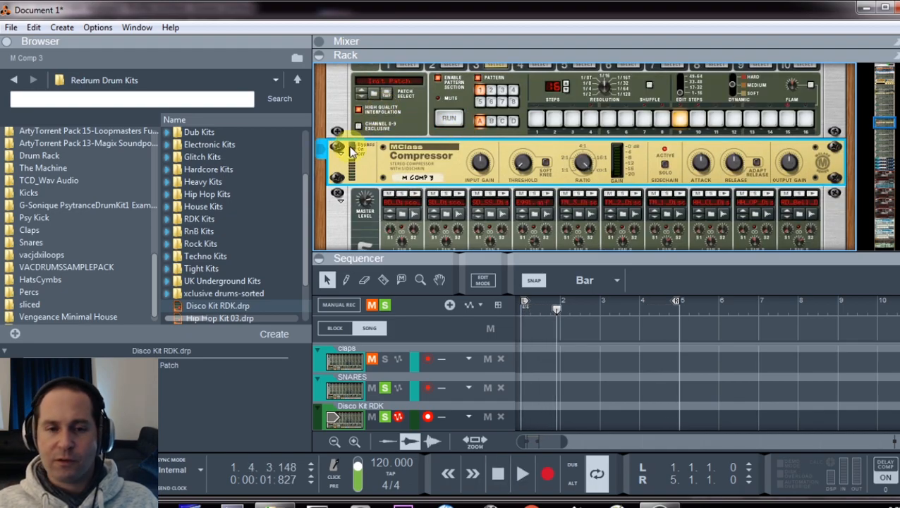
pyautogui.click(452, 117)
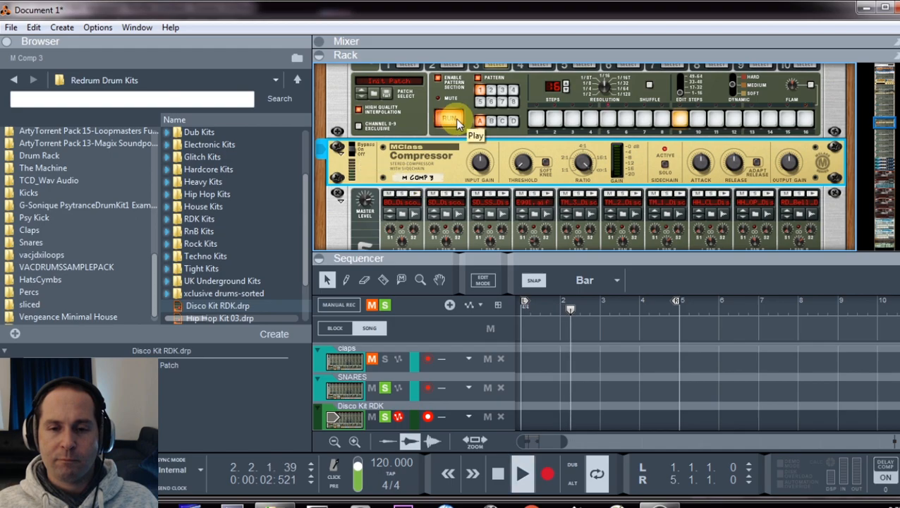
pyautogui.scroll(-6, 455, 118)
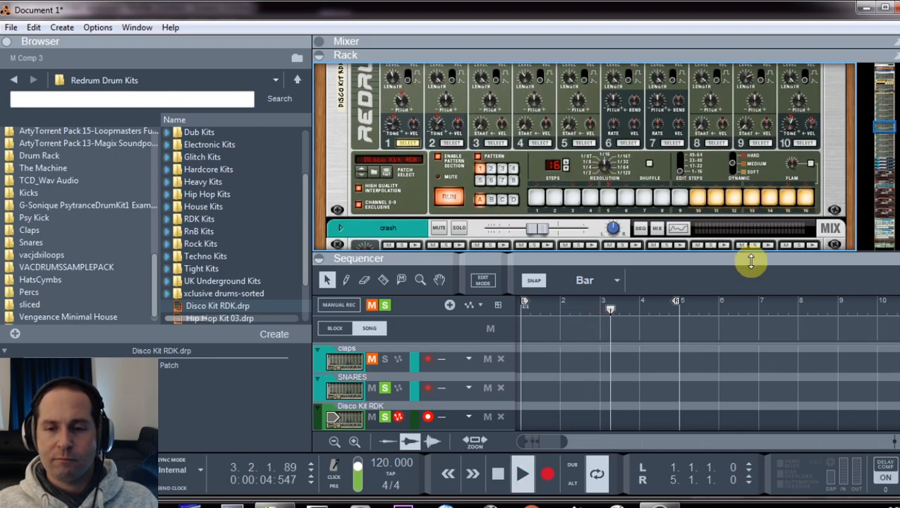
# Adjust the Disco Kit RDK Redrum's pattern resolution and play the loop to hear how the snare ducking responds.
pyautogui.press('space')
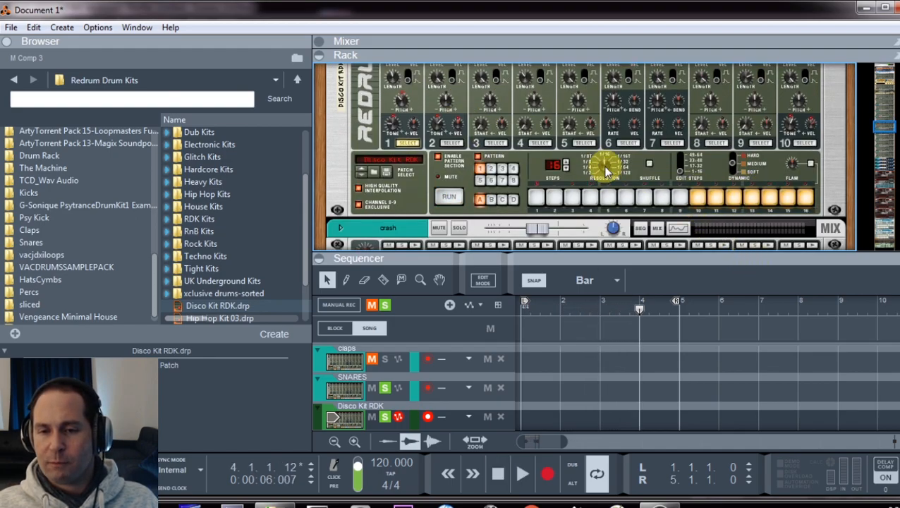
pyautogui.click(611, 169)
pyautogui.moveTo(611, 169); pyautogui.dragTo(624, 165)
pyautogui.press('space')
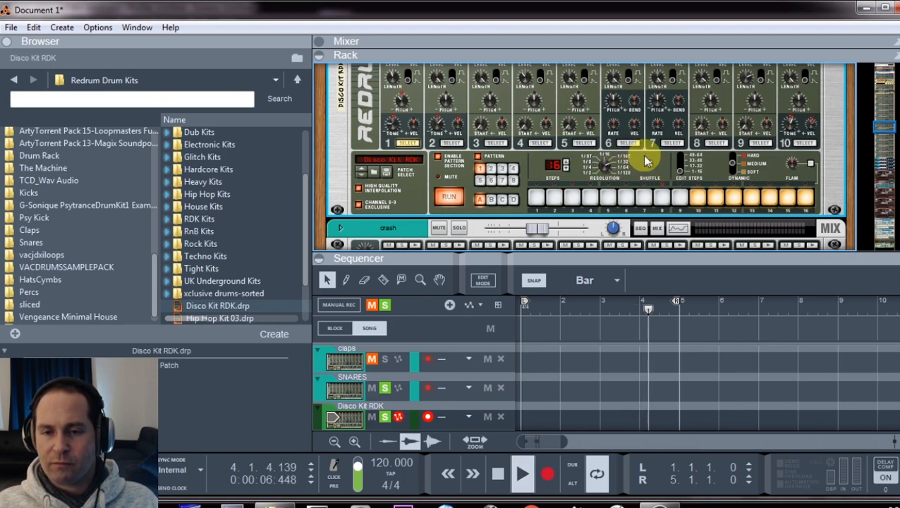
pyautogui.moveTo(607, 171); pyautogui.dragTo(605, 164)
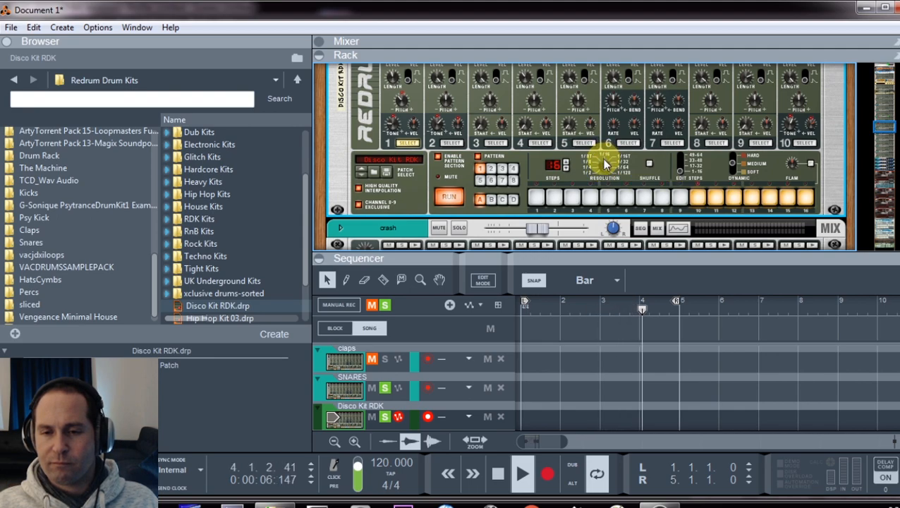
pyautogui.press('space')
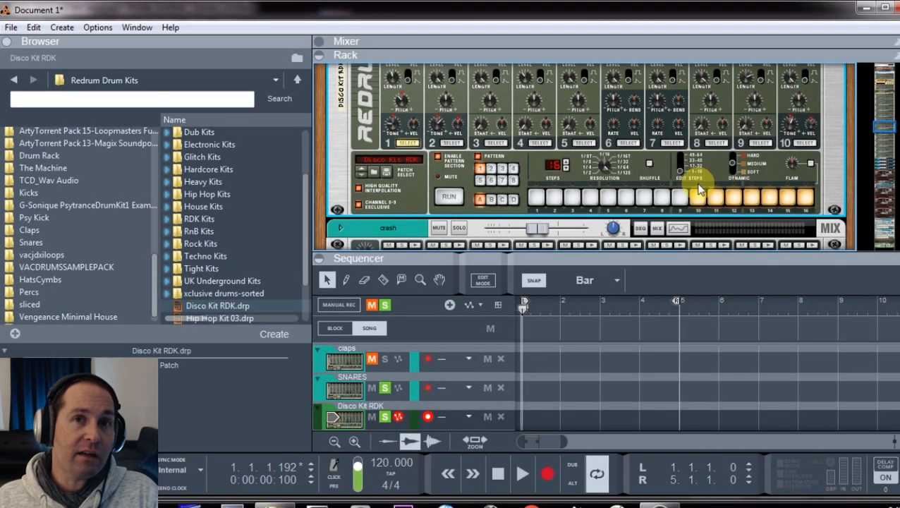
# Create a Dr. Octo Rex Loop Player loaded with the Elec Drums | Electrics 128 patch.
pyautogui.click(61, 27)
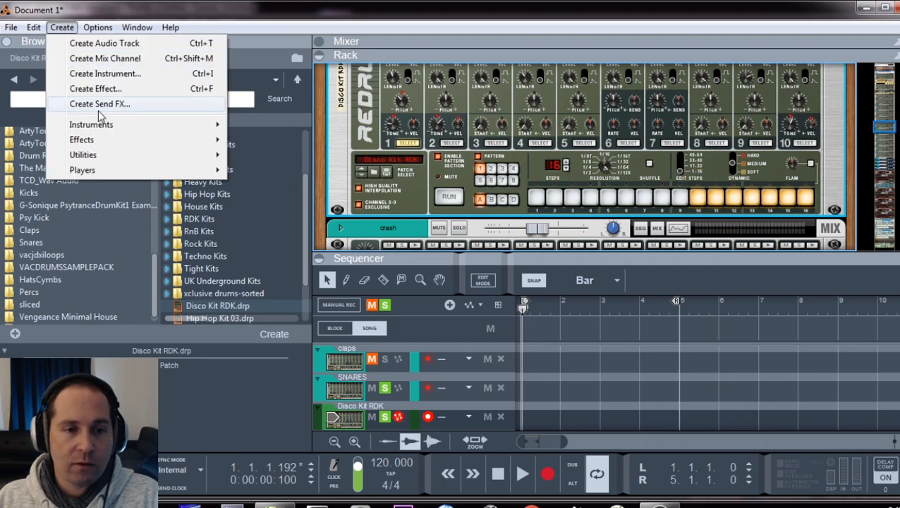
pyautogui.click(100, 75)
pyautogui.click(240, 267)
pyautogui.doubleClick(240, 267)
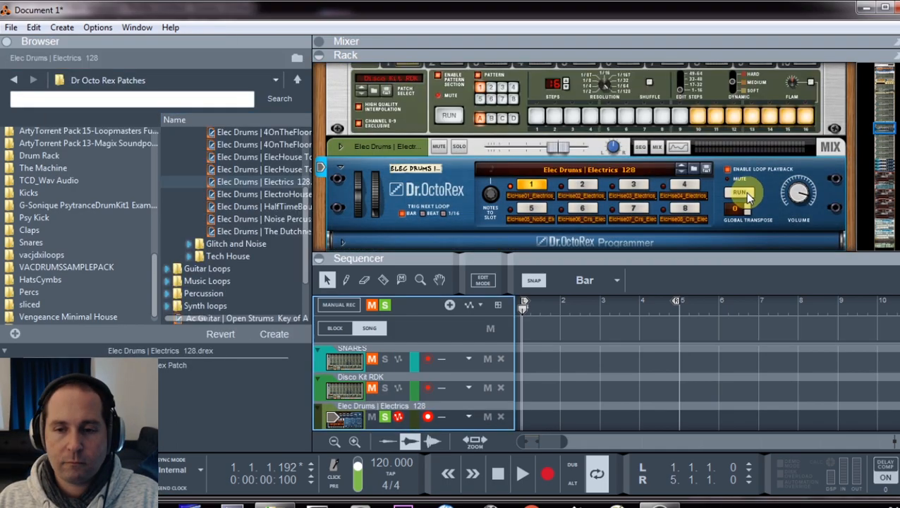
# Run the Dr. Octo Rex loop, lower its mix channel level slightly, and stop both the loop and the song.
pyautogui.click(748, 197)
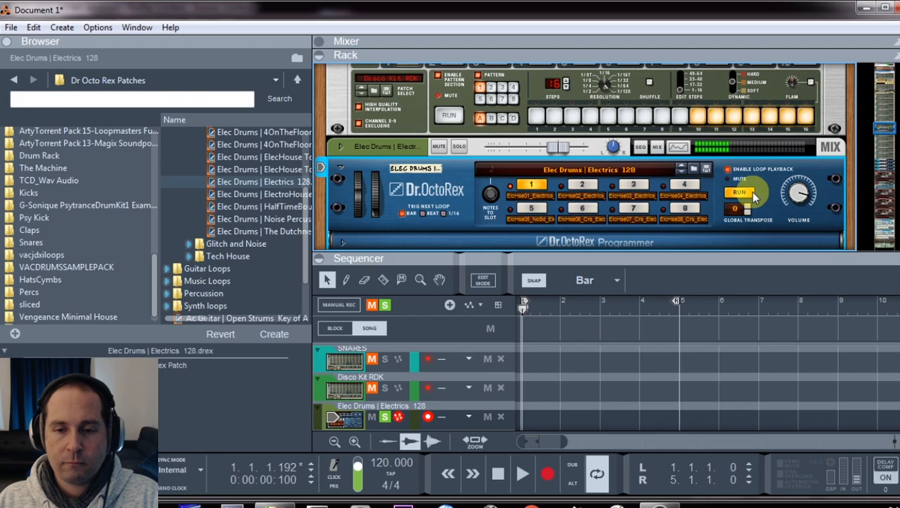
pyautogui.scroll(-1, 734, 192)
pyautogui.moveTo(562, 108); pyautogui.dragTo(554, 108)
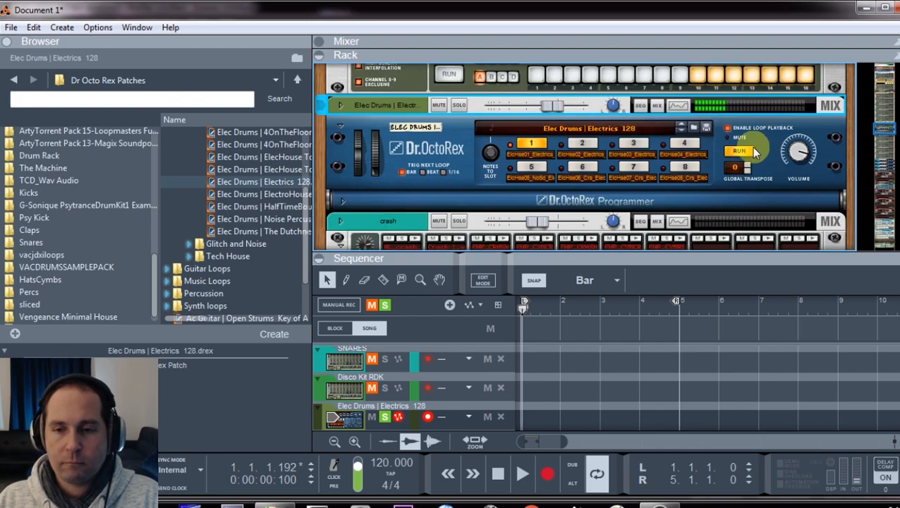
pyautogui.click(752, 152)
pyautogui.click(519, 477)
pyautogui.click(498, 475)
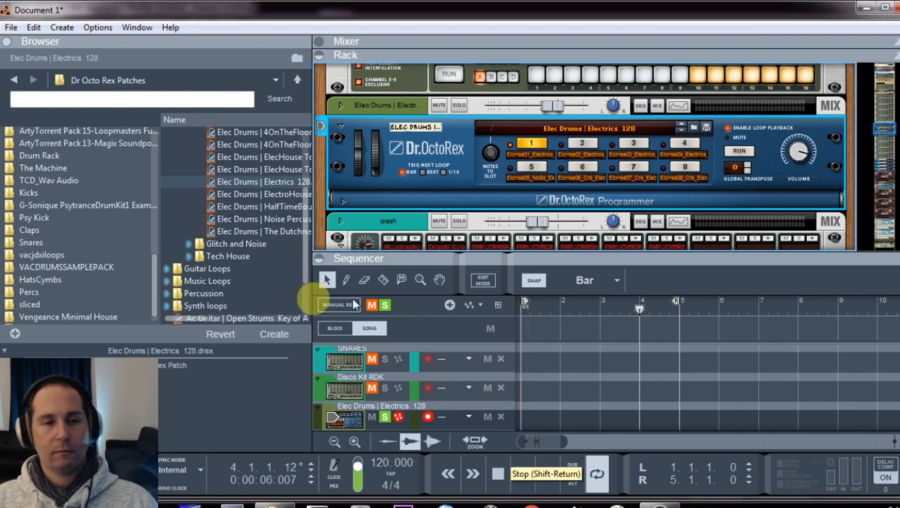
# Create a Thor Polysonic Synthesizer and reset the device to its Init Patch.
pyautogui.click(59, 30)
pyautogui.click(96, 75)
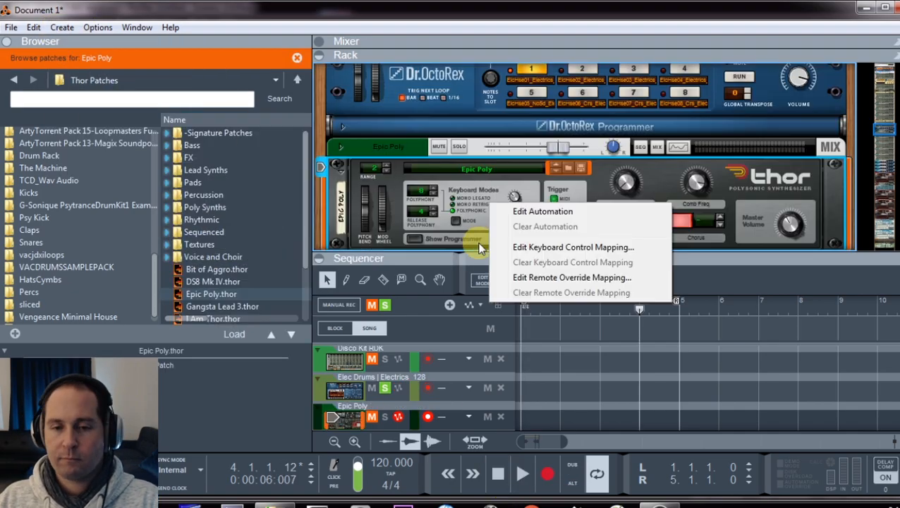
pyautogui.rightClick(481, 243)
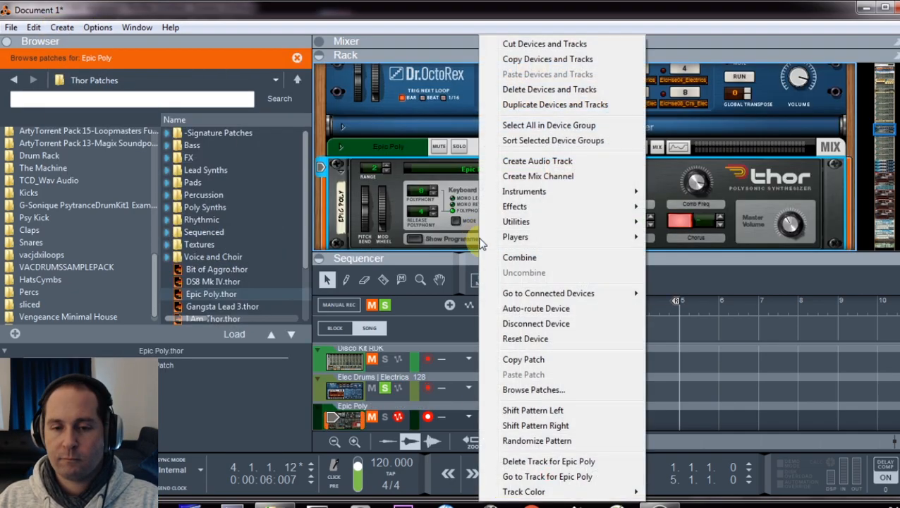
pyautogui.click(533, 339)
pyautogui.scroll(-2, 409, 225)
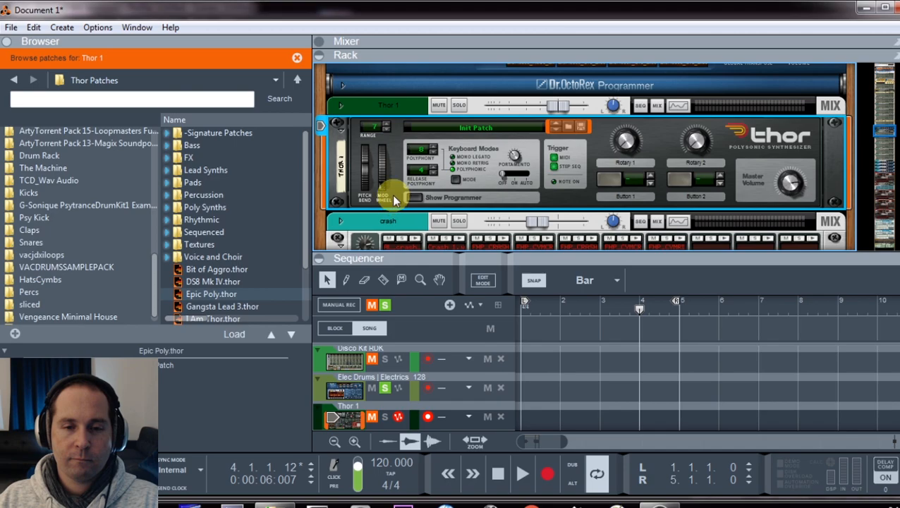
# Add a Matrix Pattern Sequencer beneath Thor 1.
pyautogui.rightClick(393, 197)
pyautogui.moveTo(462, 225)
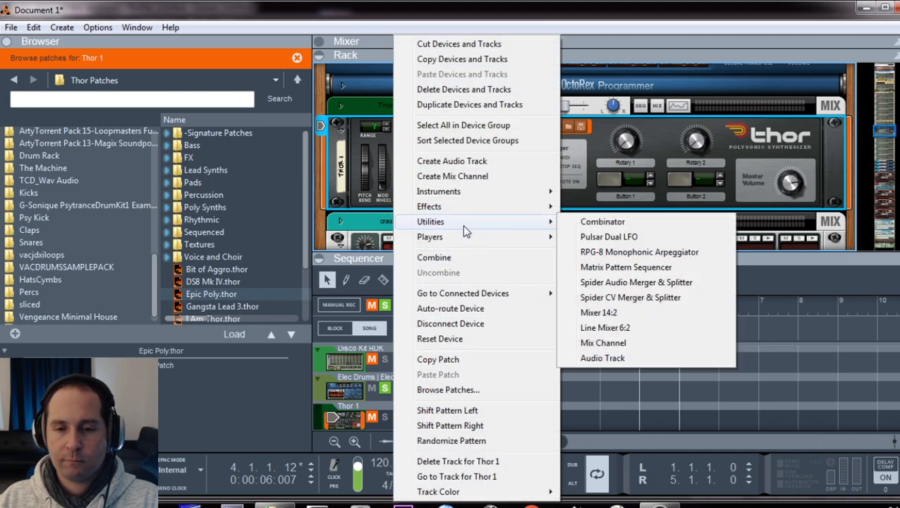
pyautogui.click(627, 267)
# Clear the Matrix gates, turn on Tie, draw tied gates on steps 2, 4, 6 and 8, and run the pattern.
pyautogui.moveTo(474, 245); pyautogui.dragTo(780, 249)
pyautogui.click(436, 244)
pyautogui.click(493, 232)
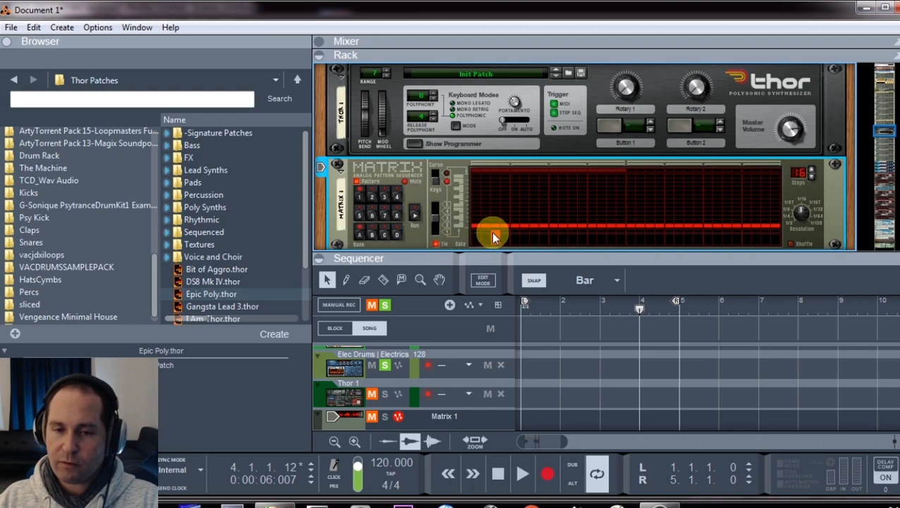
pyautogui.click(570, 238)
pyautogui.click(609, 237)
pyautogui.click(414, 215)
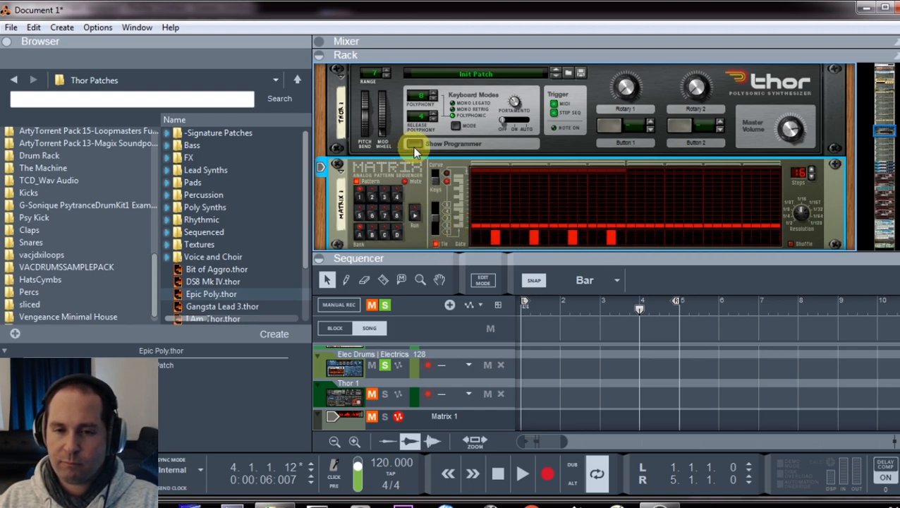
# Solo the Matrix and Thor 1 tracks, show Thor's programmer, and clear all solos.
pyautogui.click(384, 416)
pyautogui.click(424, 144)
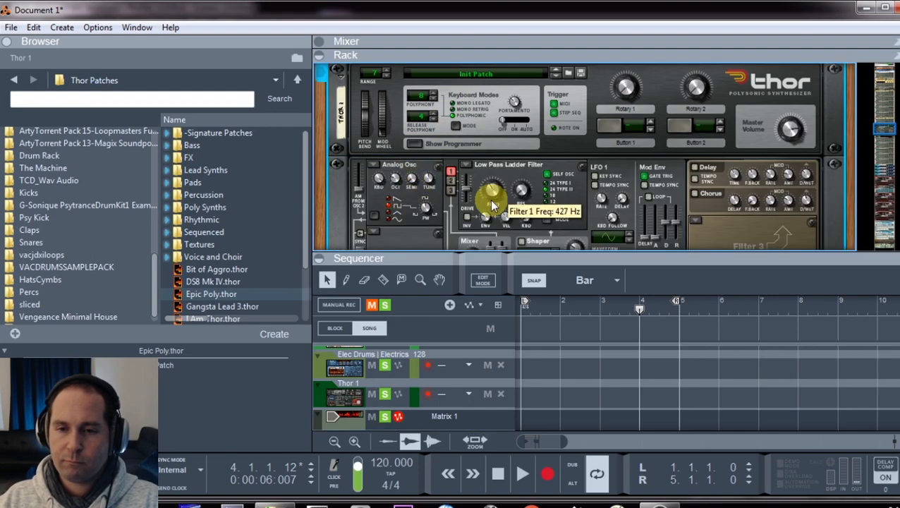
pyautogui.click(385, 304)
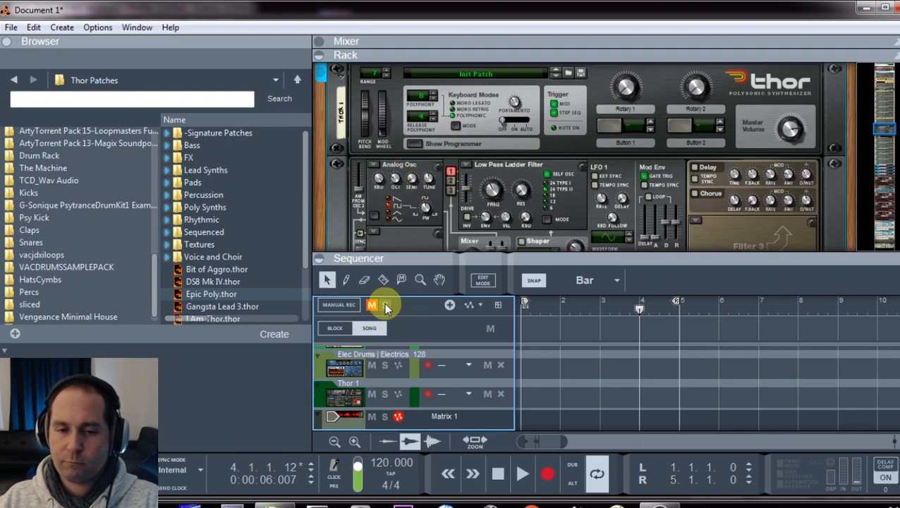
pyautogui.click(384, 368)
# Show the mixer and lower the Thor 1 channel level to balance it against the Elec Drums loop.
pyautogui.press('F5')
pyautogui.moveTo(588, 184); pyautogui.dragTo(639, 175)
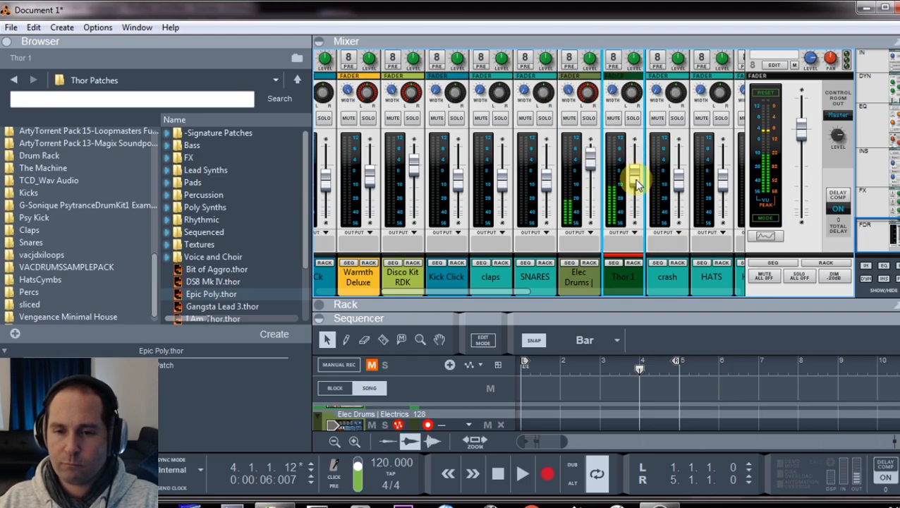
pyautogui.press('F6')
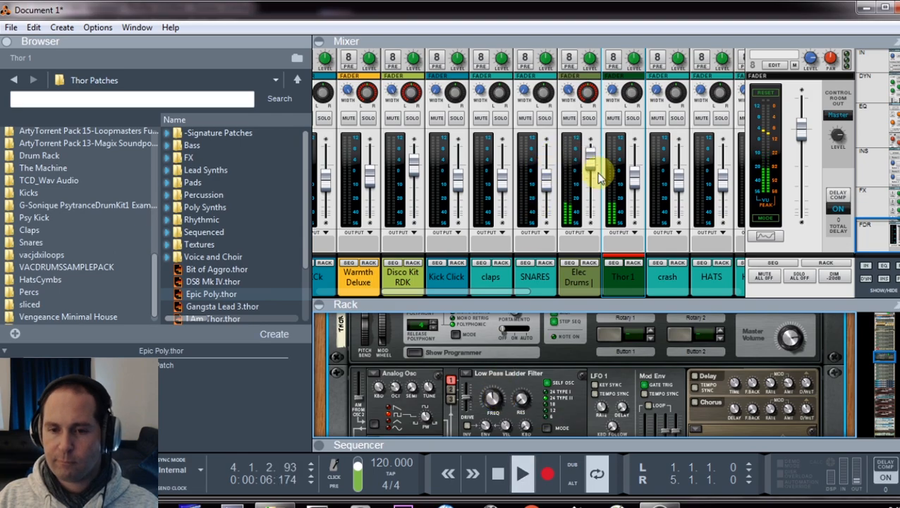
# Duplicate the Thor 1 channel with its devices, and insert an MClass Compressor after the Elec Drums Dr. OctoRex.
pyautogui.rightClick(634, 282)
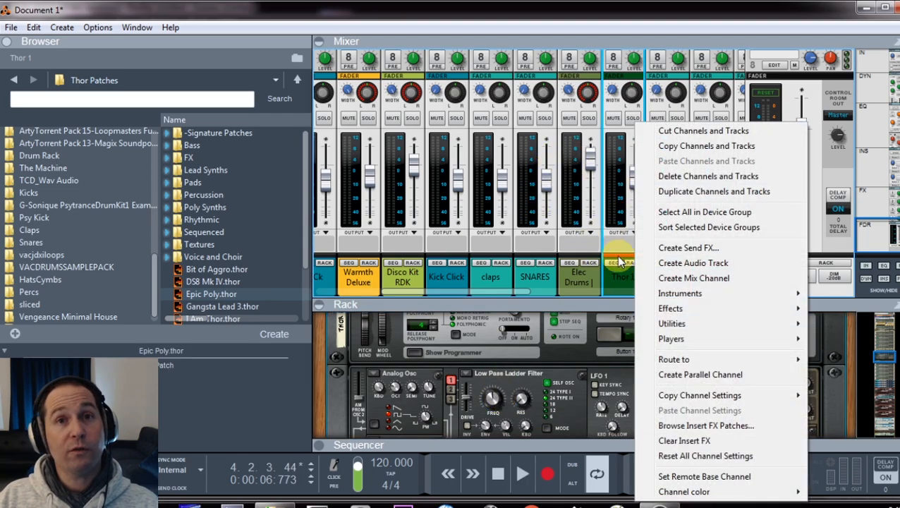
pyautogui.click(697, 190)
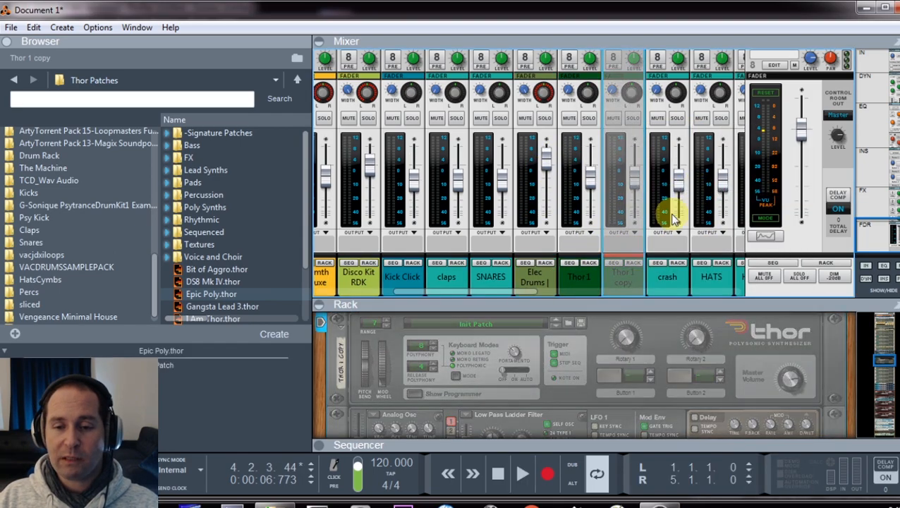
pyautogui.click(543, 276)
pyautogui.rightClick(394, 380)
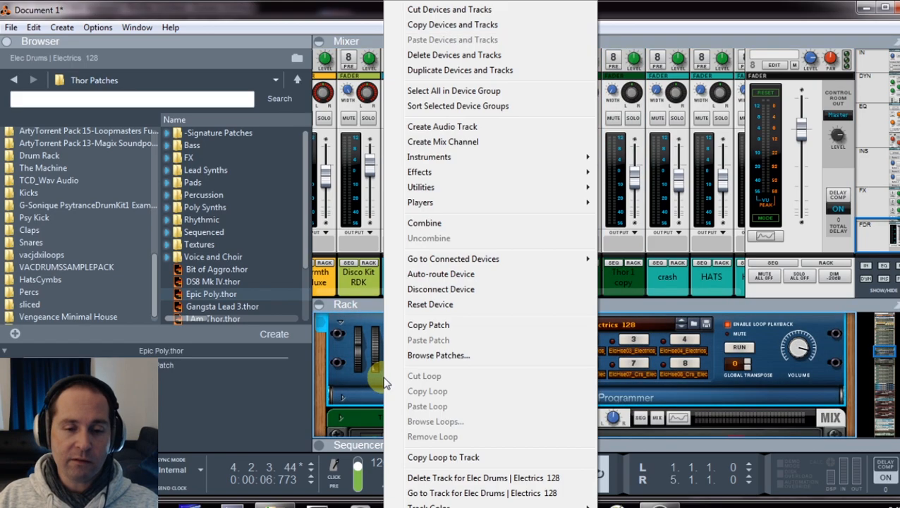
pyautogui.moveTo(565, 173)
pyautogui.click(688, 242)
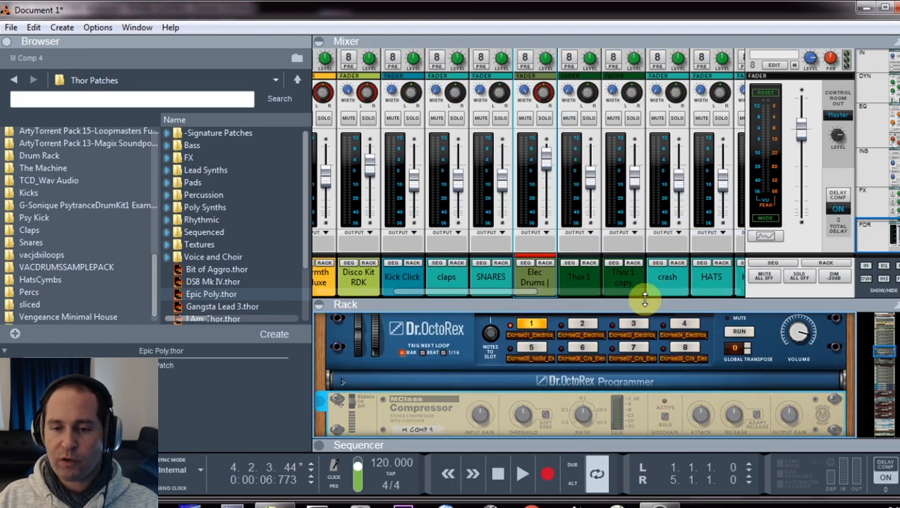
# Disconnect the duplicated Thor's audio output from its mix channel and route it to the sidechain input of M Comp 4.
pyautogui.click(635, 266)
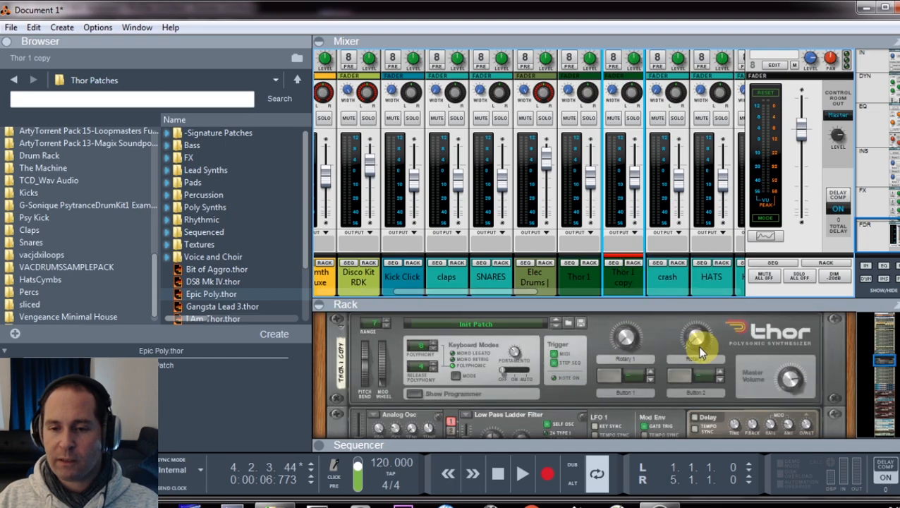
pyautogui.press('Tab')
pyautogui.moveTo(792, 352); pyautogui.dragTo(794, 343)
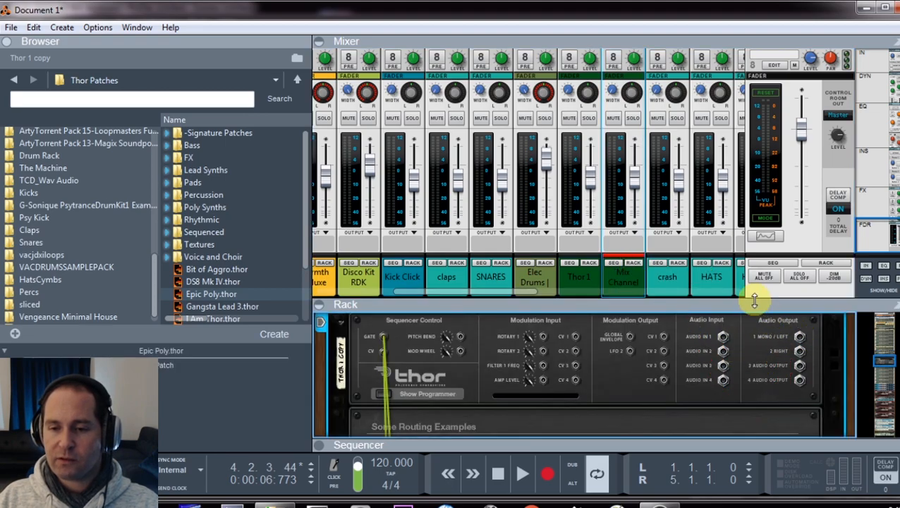
pyautogui.moveTo(757, 302); pyautogui.dragTo(759, 171)
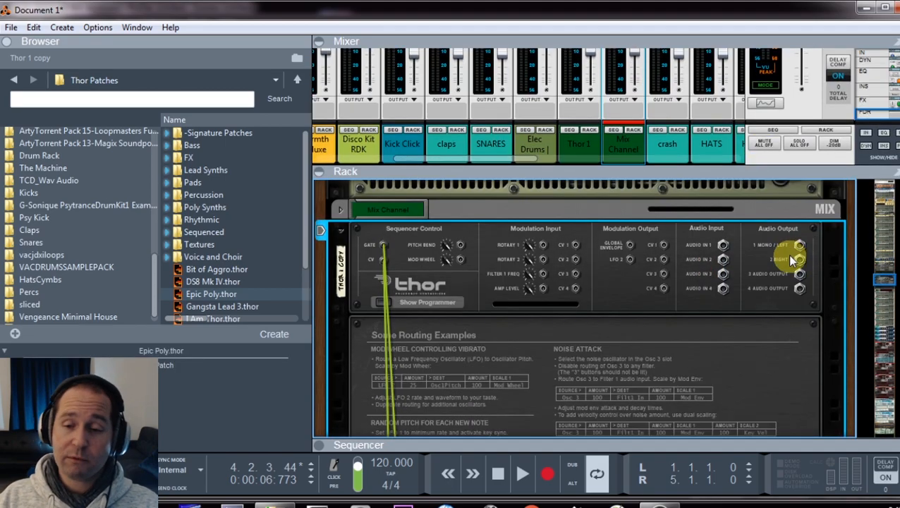
pyautogui.scroll(3, 790, 261)
pyautogui.moveTo(800, 379); pyautogui.dragTo(573, 312)
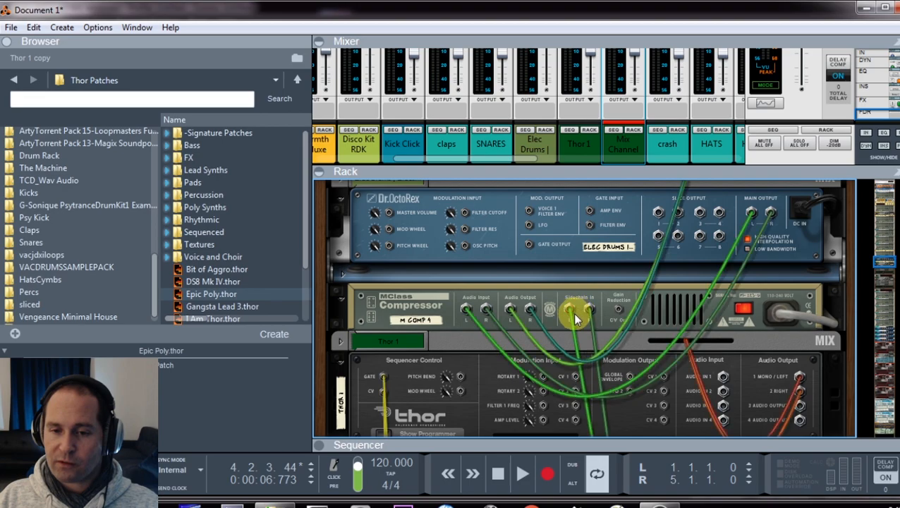
pyautogui.press('Tab')
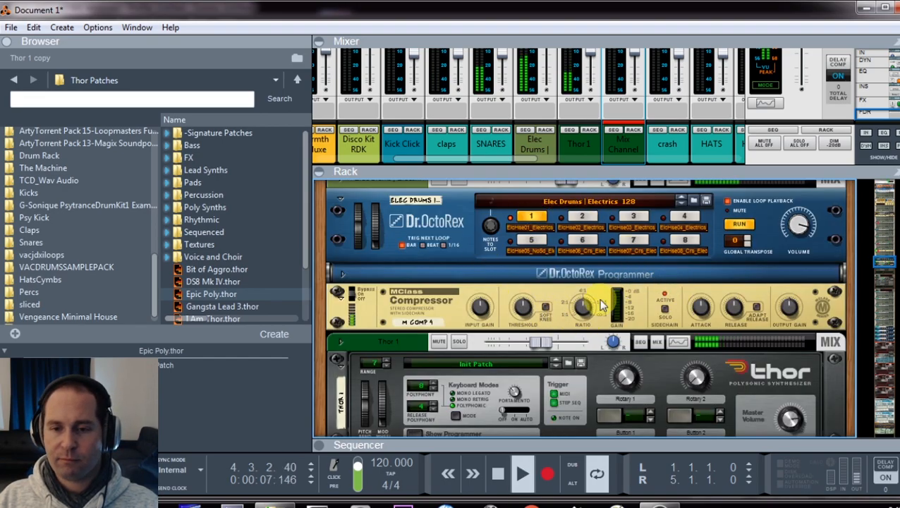
# Lower the threshold of M Comp 4 and play the song to hear the drum loop ducking.
pyautogui.moveTo(521, 319); pyautogui.dragTo(530, 376)
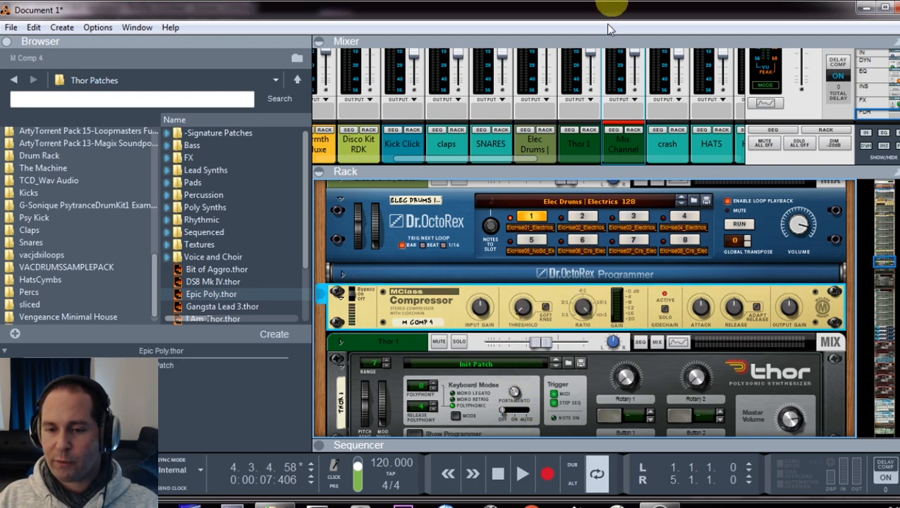
pyautogui.press('space')
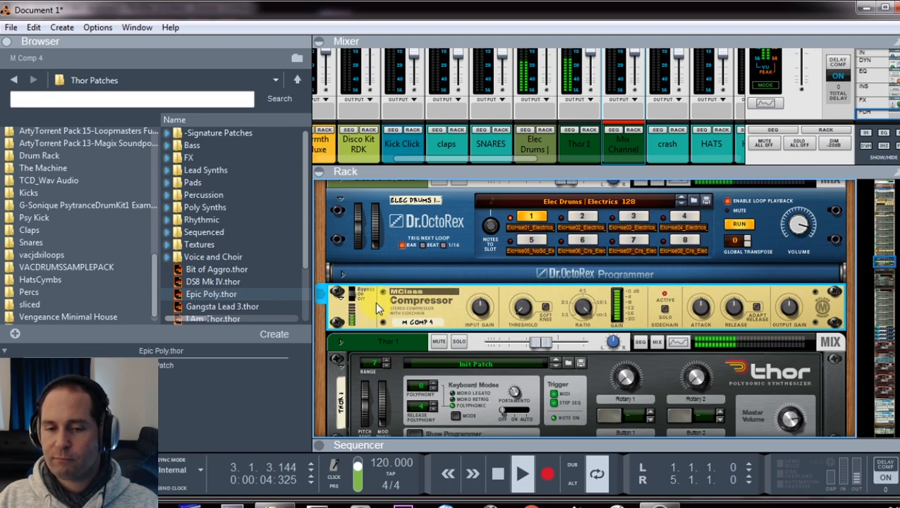
pyautogui.press('space')
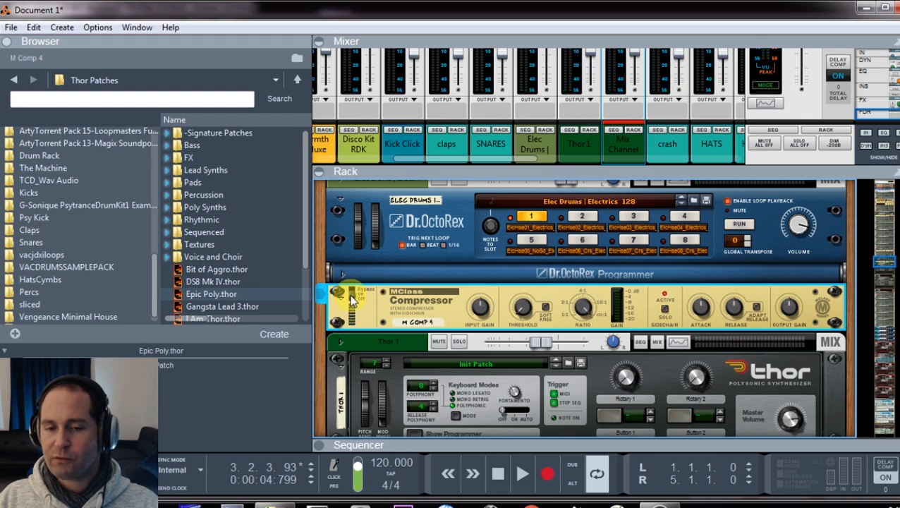
# Play the song with M Comp 4 switched between Bypass and On to compare the sidechain effect.
pyautogui.press('space')
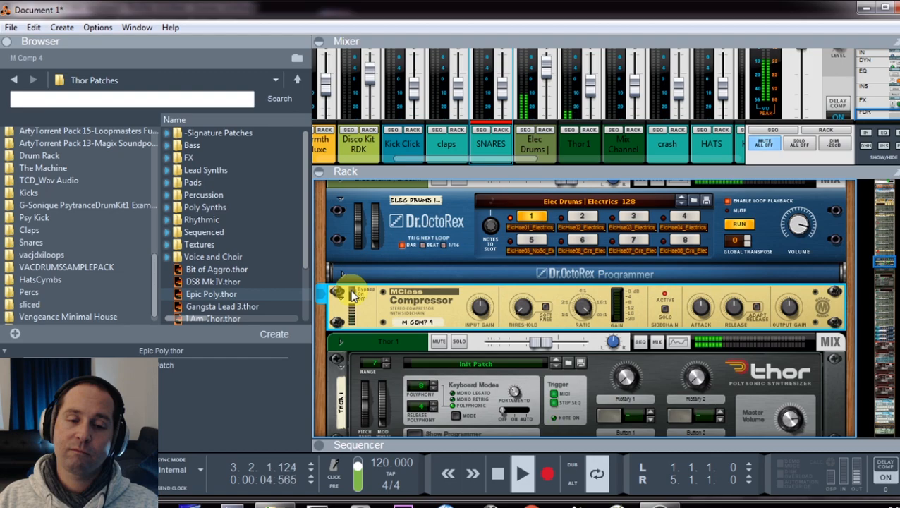
pyautogui.press('space')
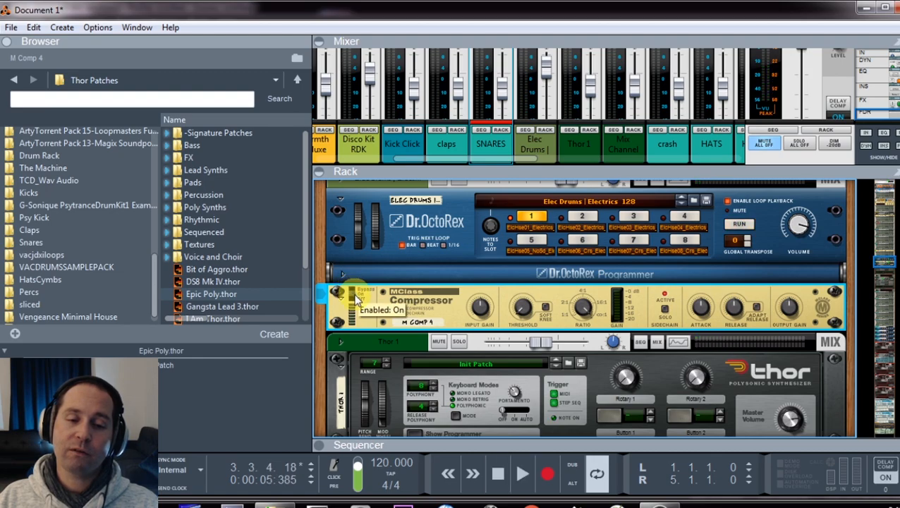
pyautogui.press('space')
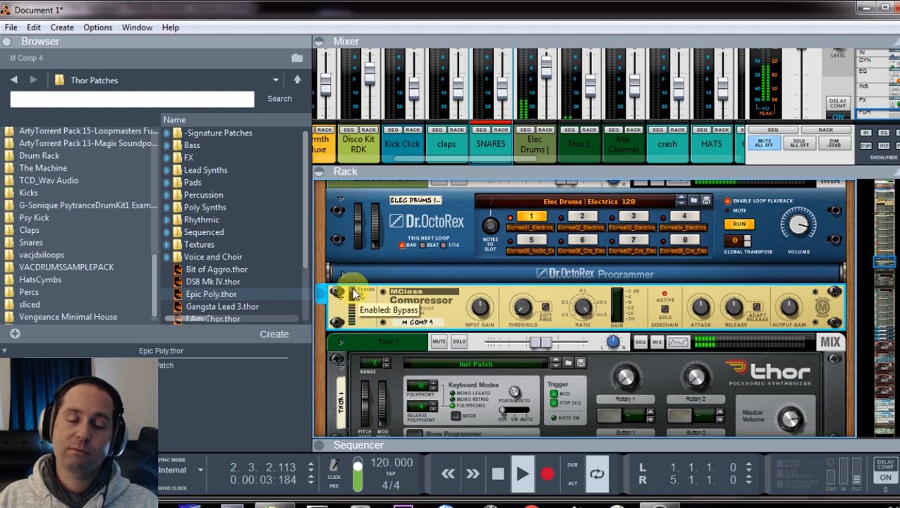
pyautogui.click(357, 295)
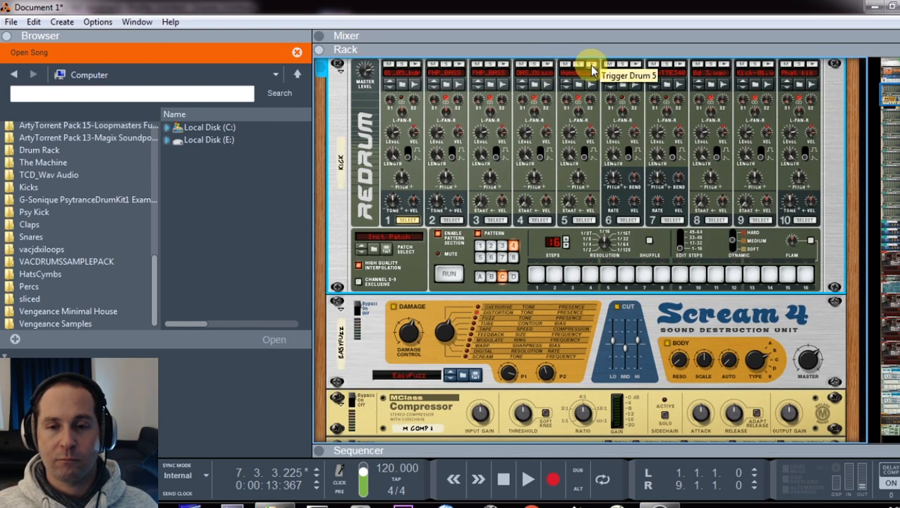
# Program drum 5 of the KICK Redrum on steps 1, 5, 9 and 11 while running the pattern.
pyautogui.click(592, 220)
pyautogui.click(536, 274)
pyautogui.click(448, 273)
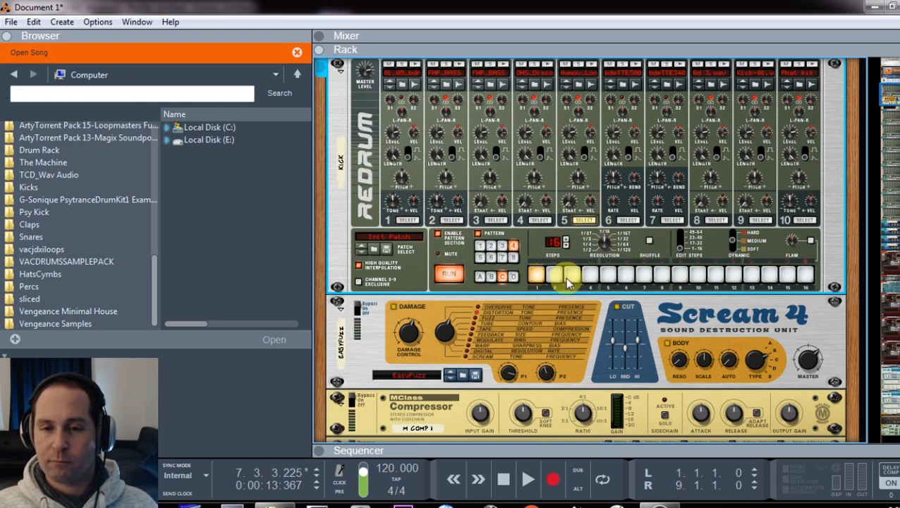
pyautogui.click(448, 337)
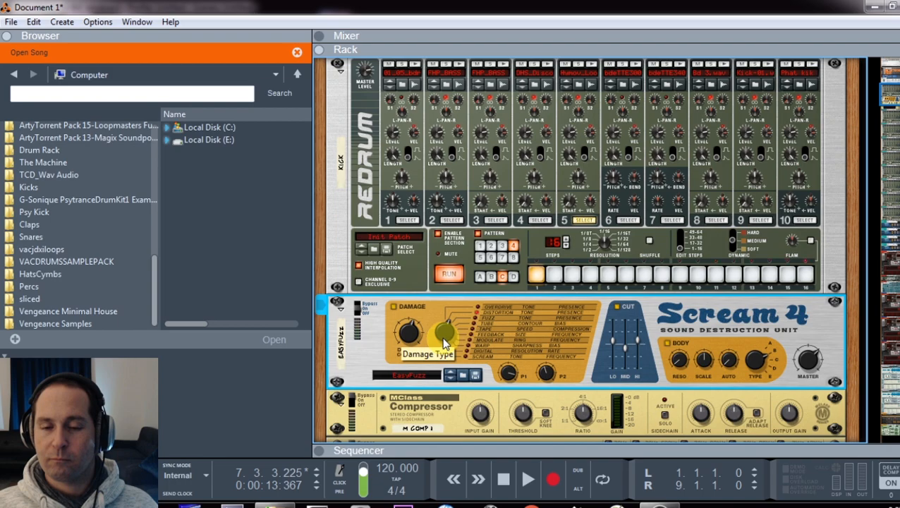
pyautogui.click(611, 277)
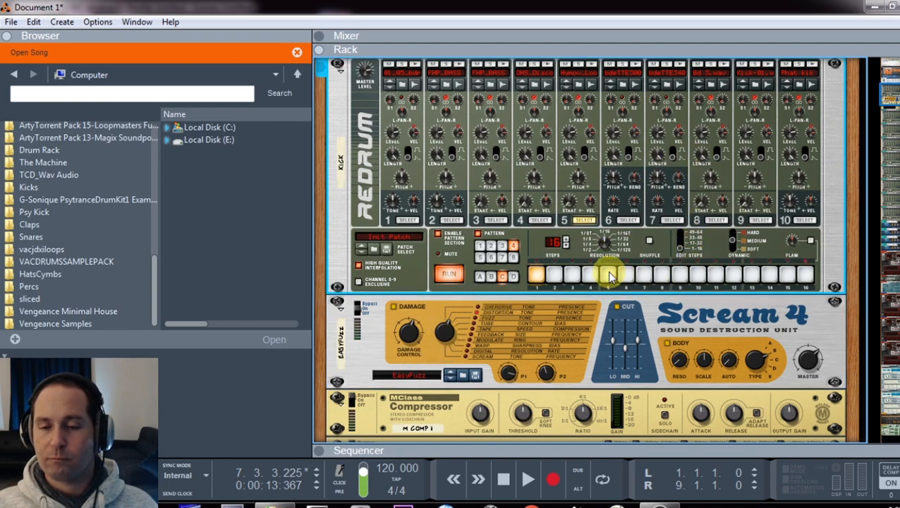
pyautogui.click(612, 278)
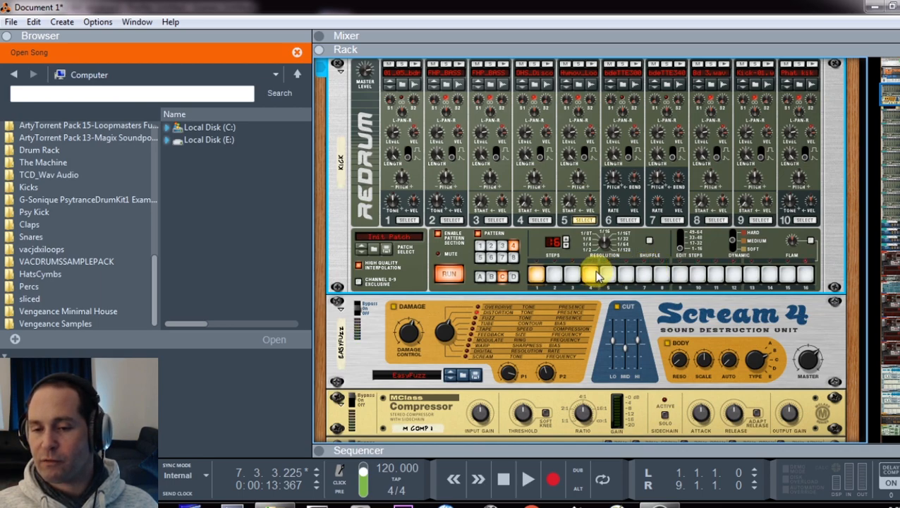
pyautogui.click(608, 275)
pyautogui.click(680, 276)
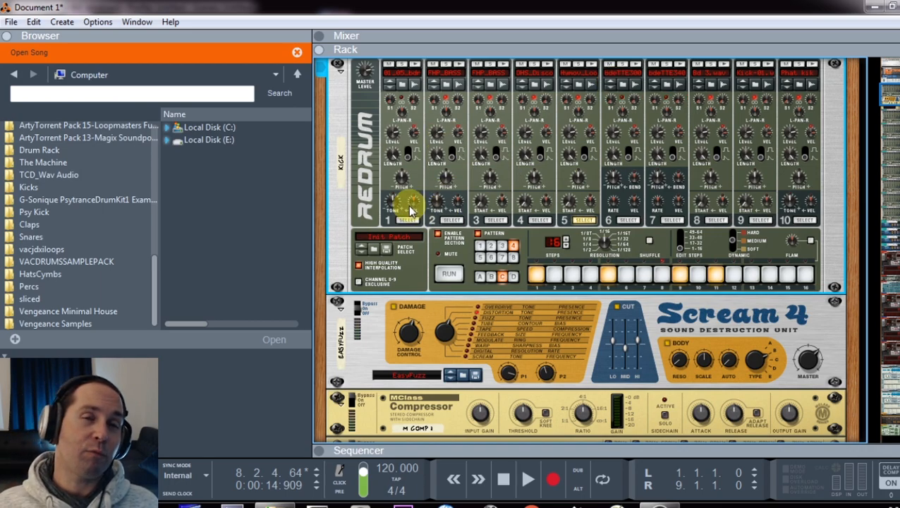
# Create a Redrum Drum Computer below the M EQ 1 equalizer and show the rear of the rack.
pyautogui.scroll(-3, 377, 95)
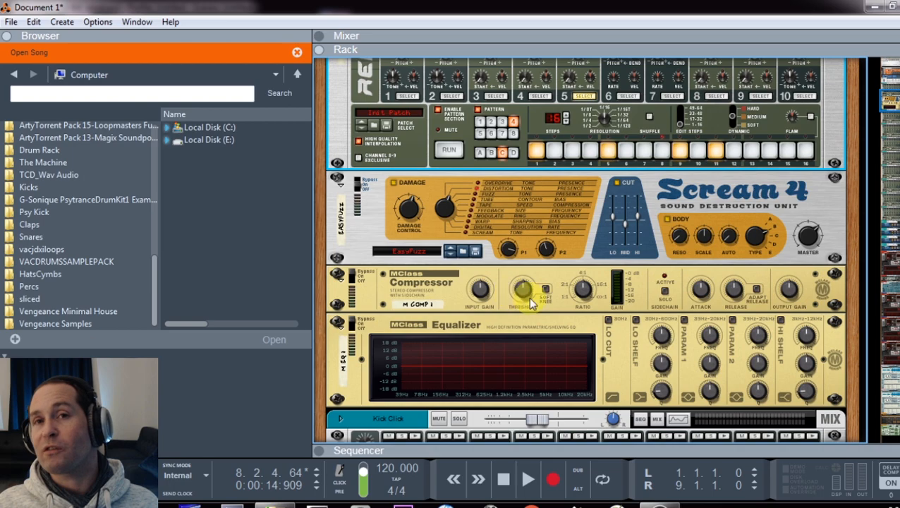
pyautogui.click(63, 22)
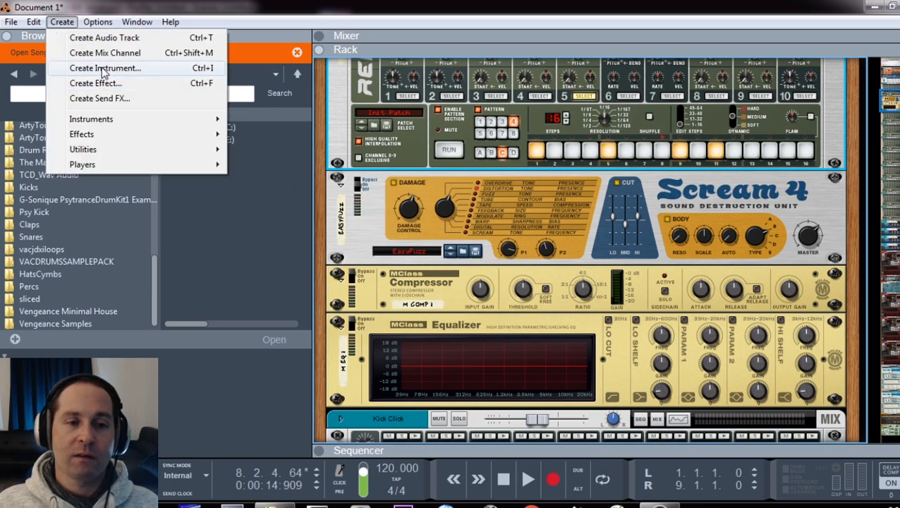
pyautogui.click(106, 66)
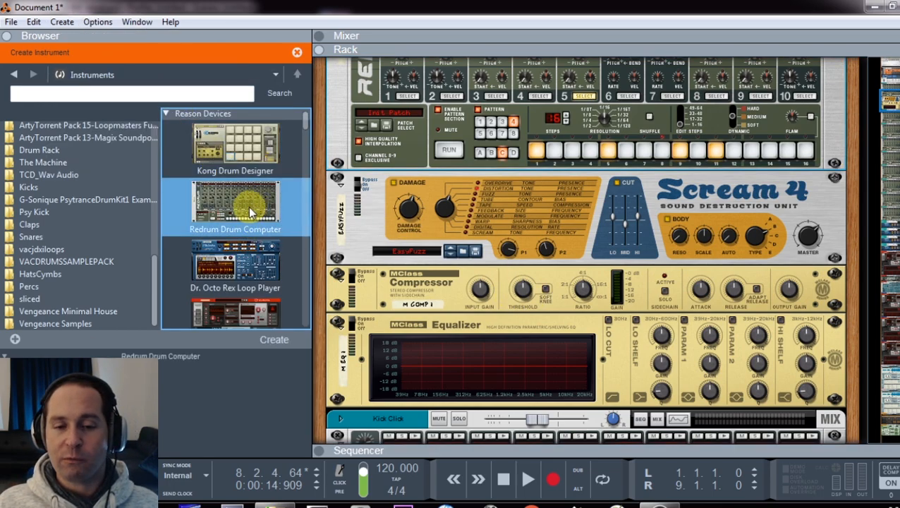
pyautogui.doubleClick(248, 209)
pyautogui.press('Tab')
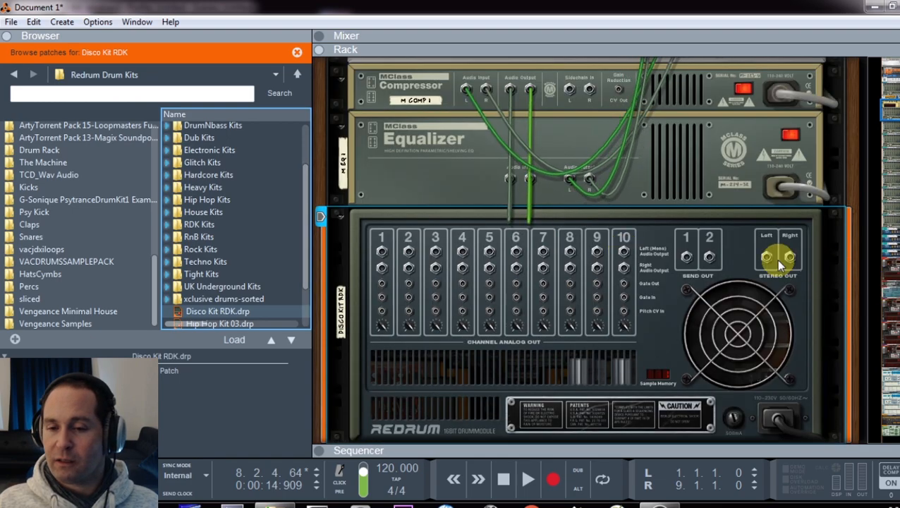
# Connect the Disco Kit Redrum's left and right stereo outputs to the sidechain inputs of M Comp 1.
pyautogui.press('Tab')
pyautogui.scroll(3, 771, 258)
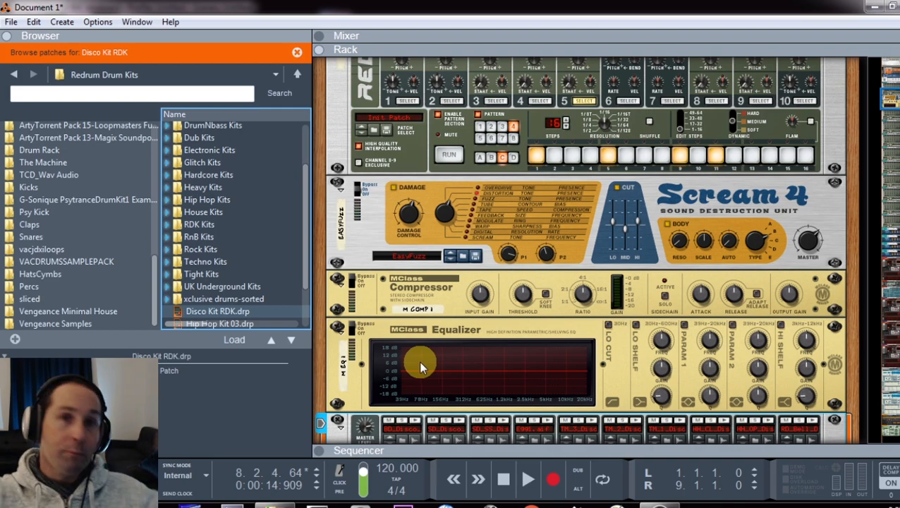
pyautogui.scroll(-1, 544, 272)
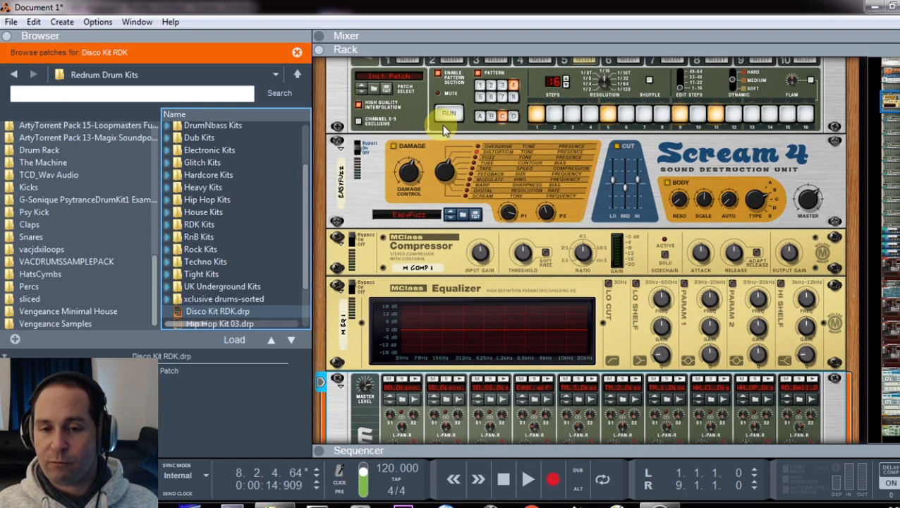
pyautogui.press('Tab')
pyautogui.moveTo(769, 422); pyautogui.dragTo(603, 259)
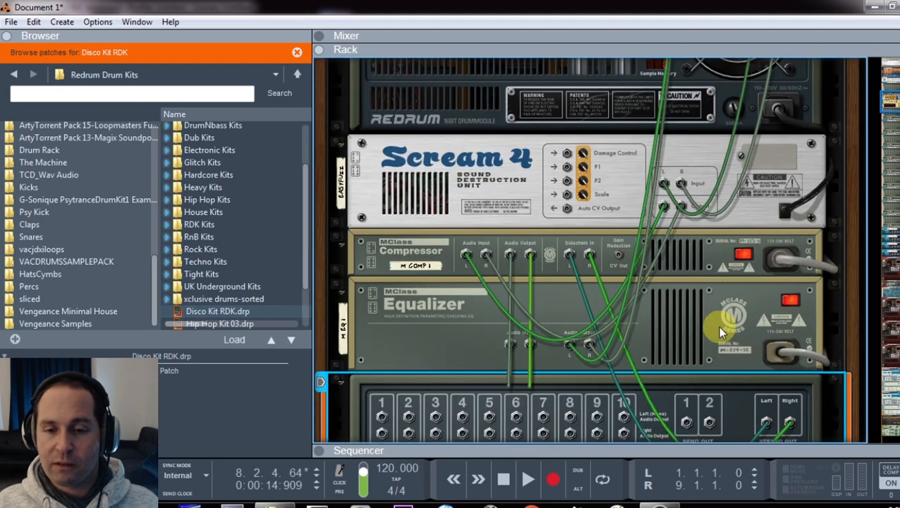
pyautogui.scroll(-1, 776, 410)
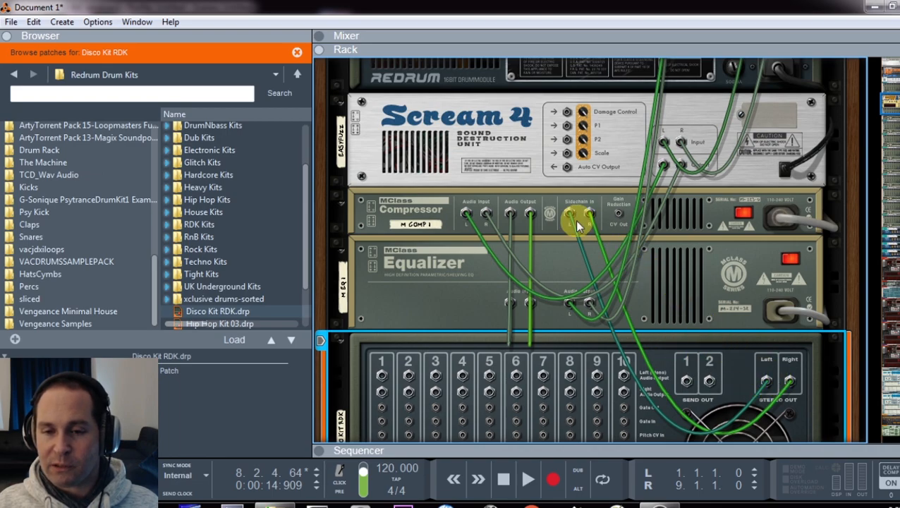
# Show the front of the rack and play the song with M Comp 1 set to On.
pyautogui.press('Tab')
pyautogui.press('space')
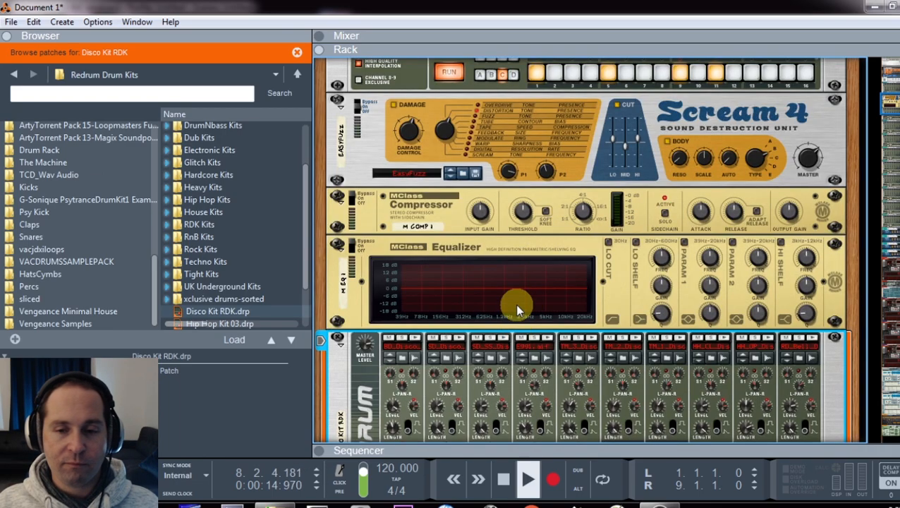
pyautogui.click(344, 204)
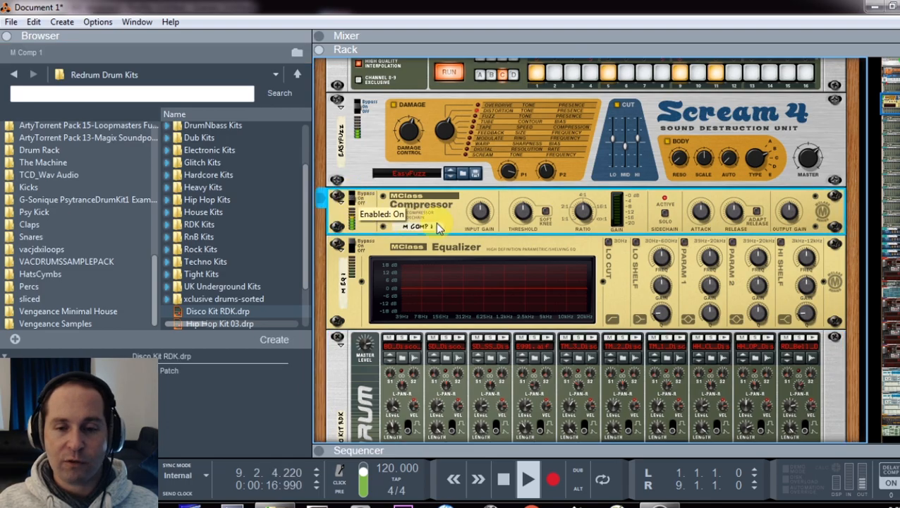
# Program drum 1 of the Disco Kit Redrum on steps 4, 8 and 10.
pyautogui.scroll(-3, 510, 249)
pyautogui.scroll(-1, 477, 370)
pyautogui.scroll(5, 474, 345)
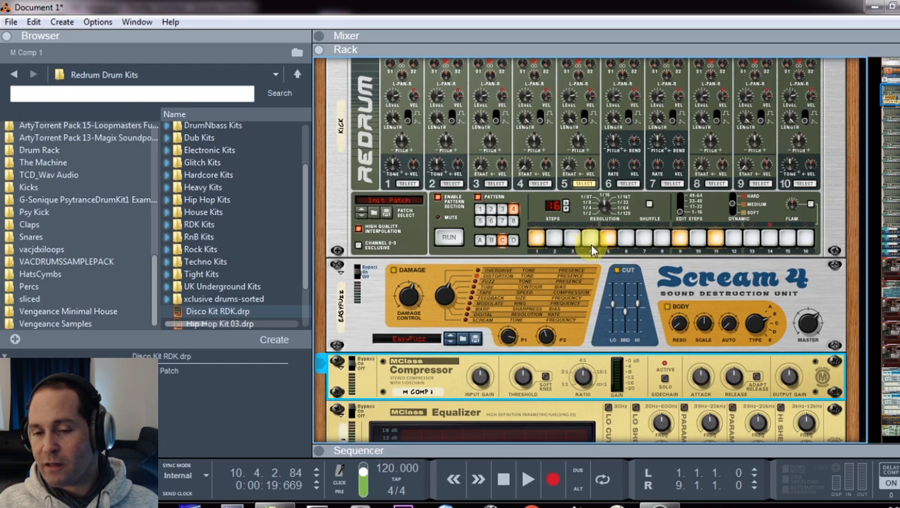
pyautogui.click(591, 244)
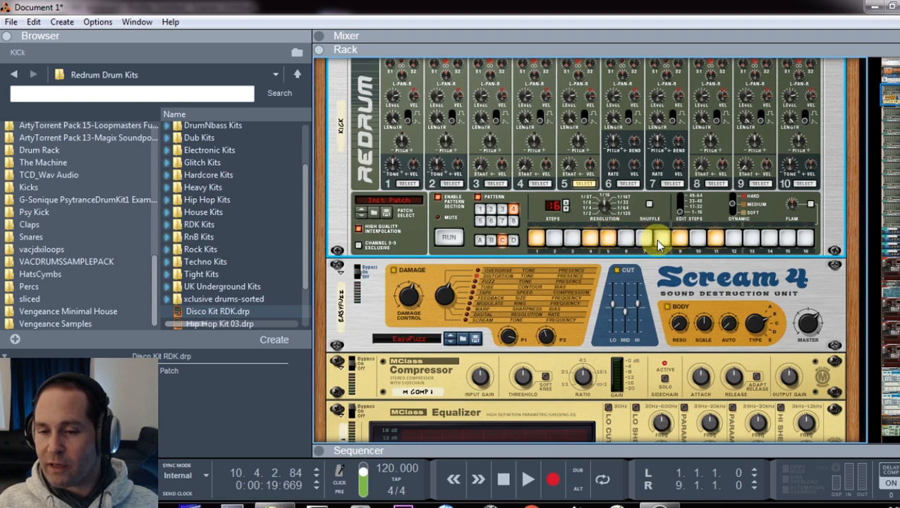
pyautogui.scroll(-3, 614, 282)
pyautogui.scroll(-6, 592, 141)
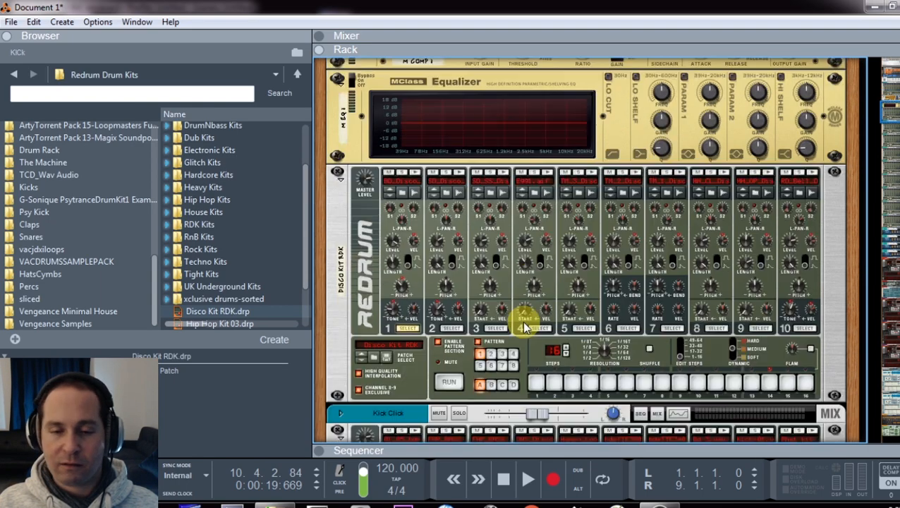
pyautogui.click(593, 343)
pyautogui.click(662, 343)
pyautogui.click(697, 342)
# Shorten the release of M Comp 1 while playing the song.
pyautogui.scroll(5, 683, 195)
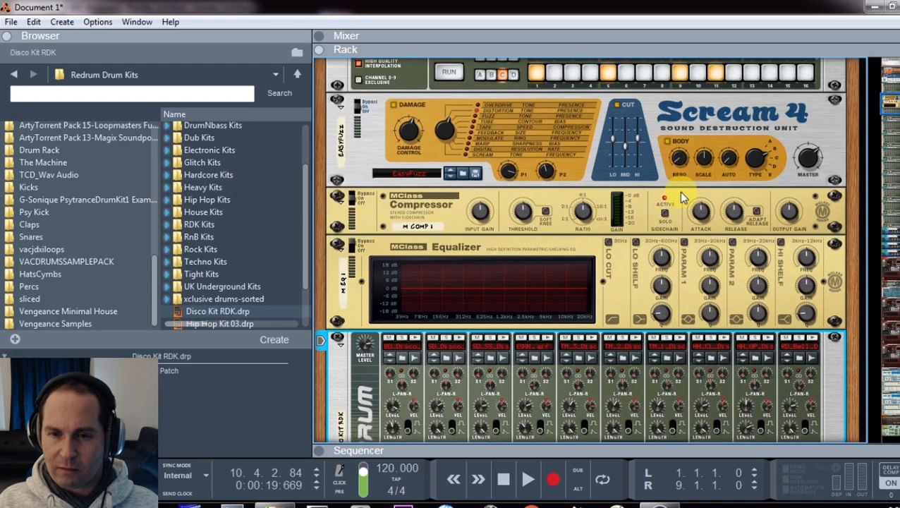
pyautogui.click(697, 212)
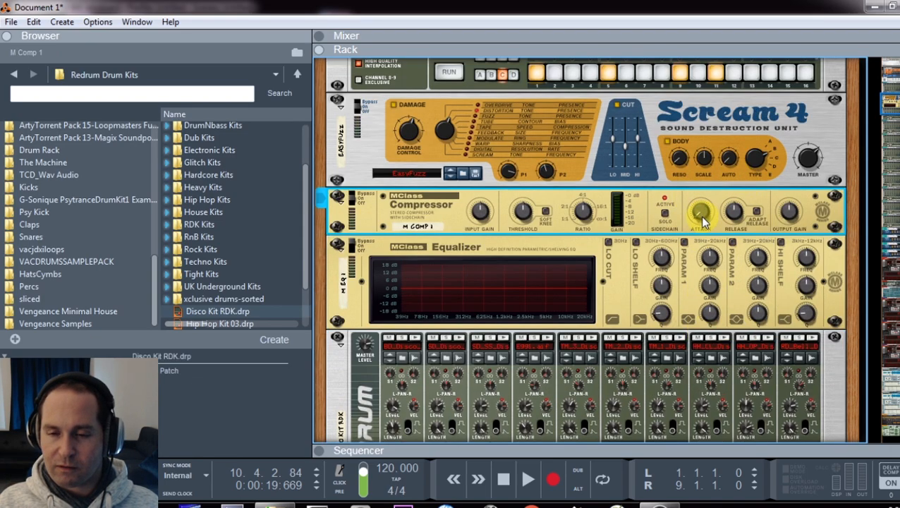
pyautogui.press('space')
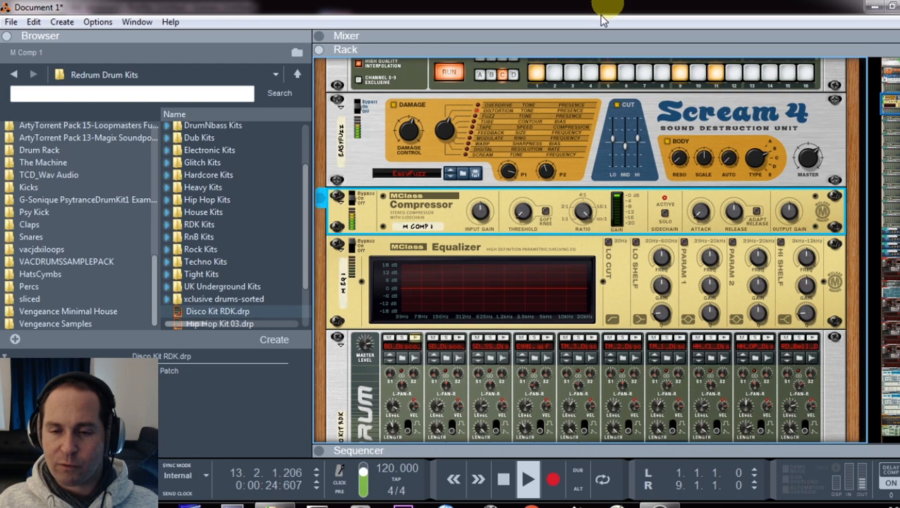
pyautogui.moveTo(739, 216); pyautogui.dragTo(744, 248)
pyautogui.moveTo(739, 217); pyautogui.dragTo(739, 212)
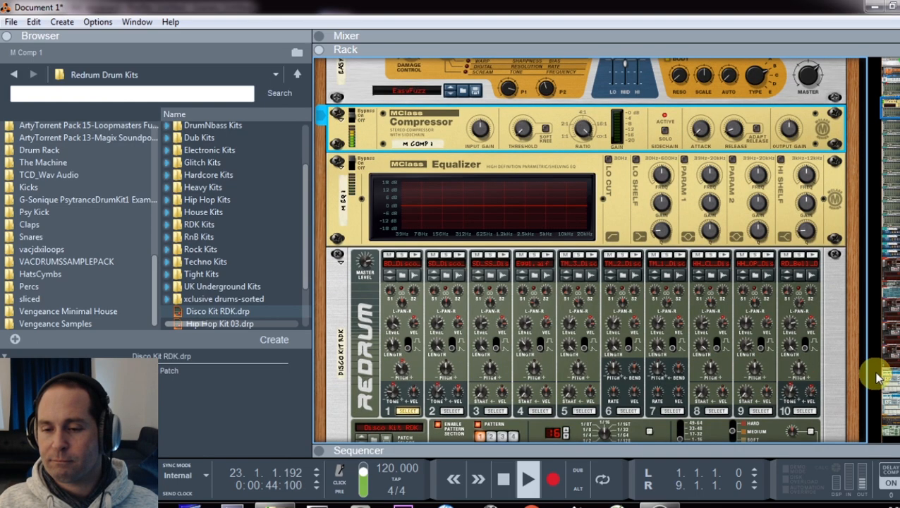
# Add step 16 to the drum 1 pattern of the Disco Kit Redrum.
pyautogui.scroll(-4, 845, 337)
pyautogui.click(806, 259)
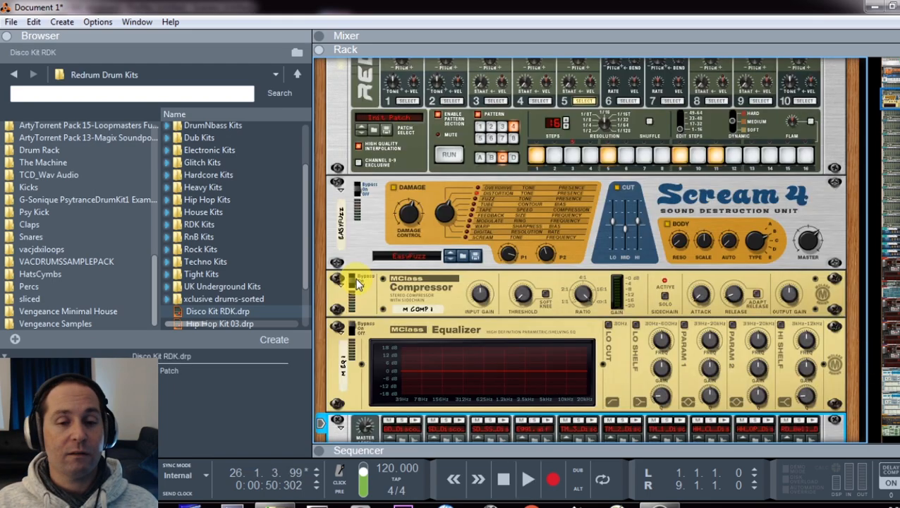
# Compare M Comp 1 between Bypass and On during playback, and show the mixer above the rack.
pyautogui.click(355, 284)
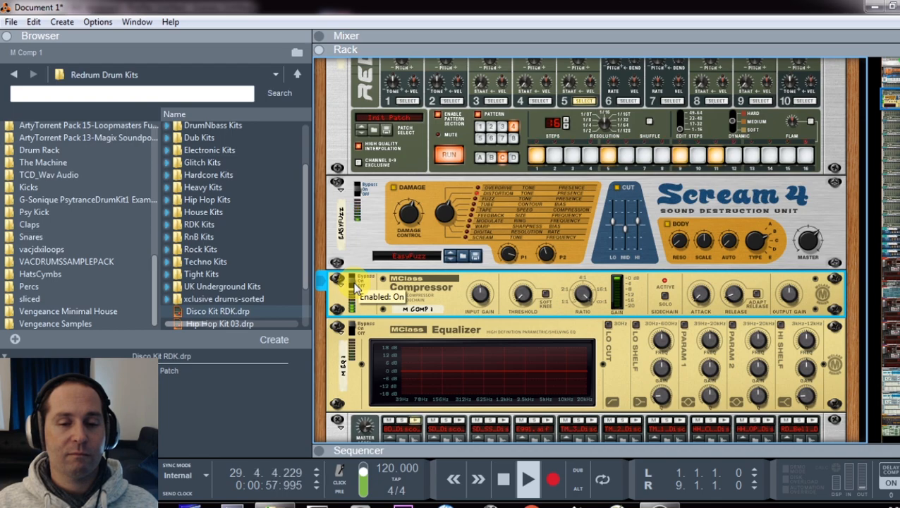
pyautogui.press('space')
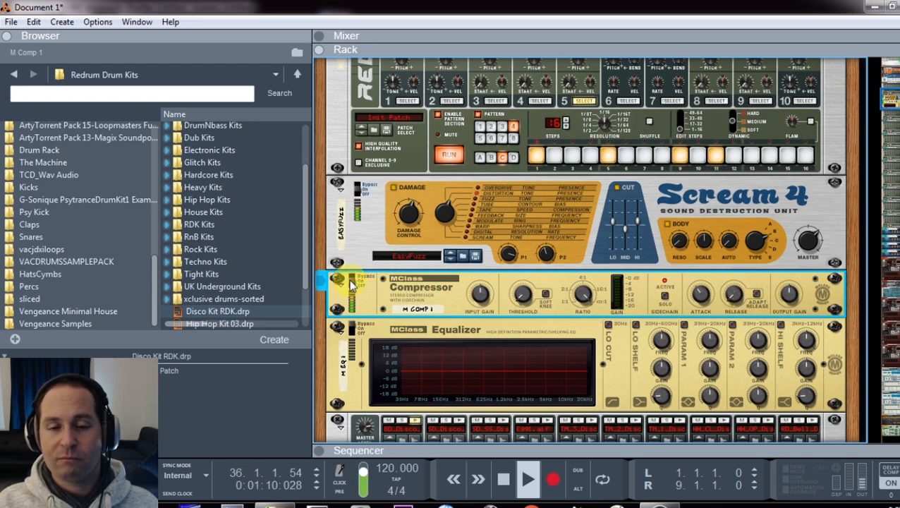
pyautogui.press('space')
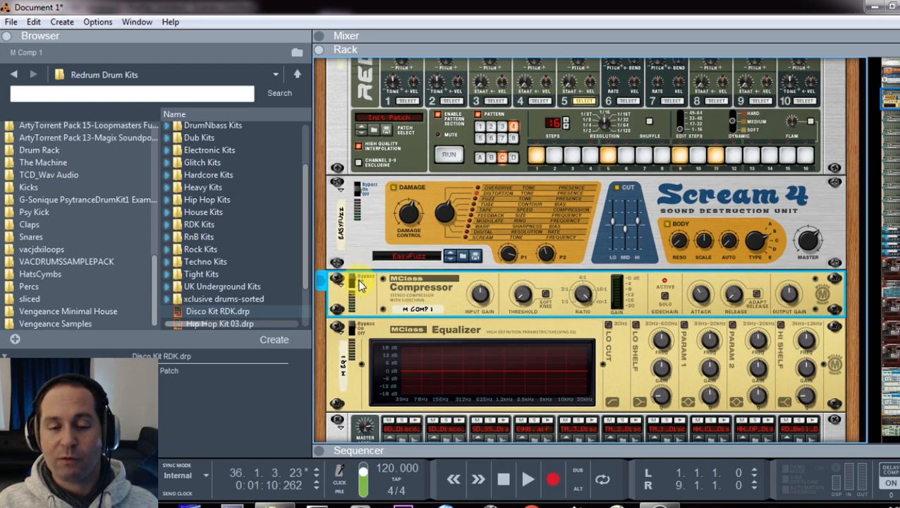
pyautogui.press('space')
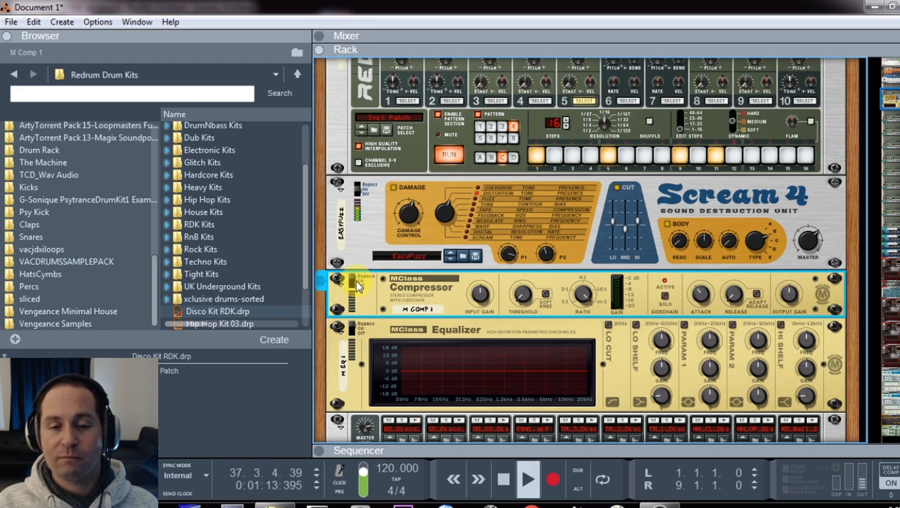
pyautogui.click(352, 283)
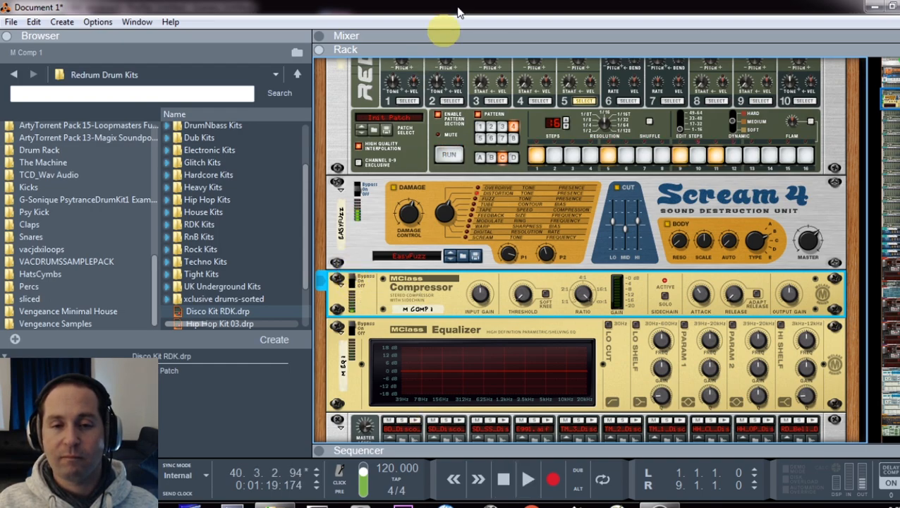
pyautogui.click(442, 35)
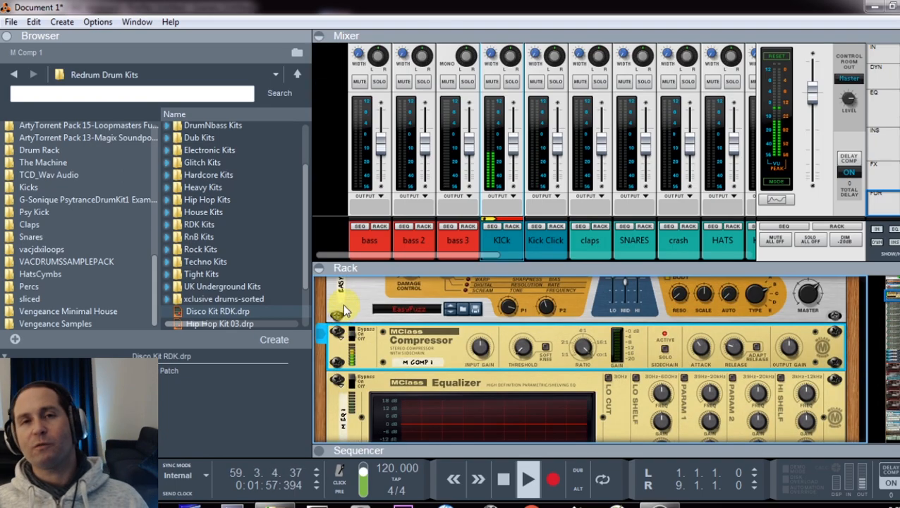